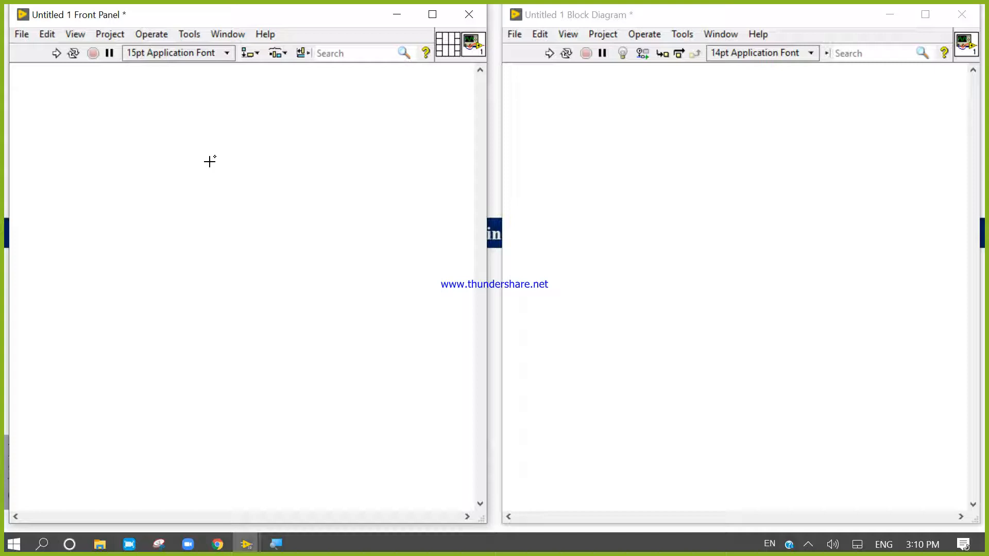
{"action": "left_click", "coordinate": [808, 544]}
{"action": "left_click", "coordinate": [765, 490]}
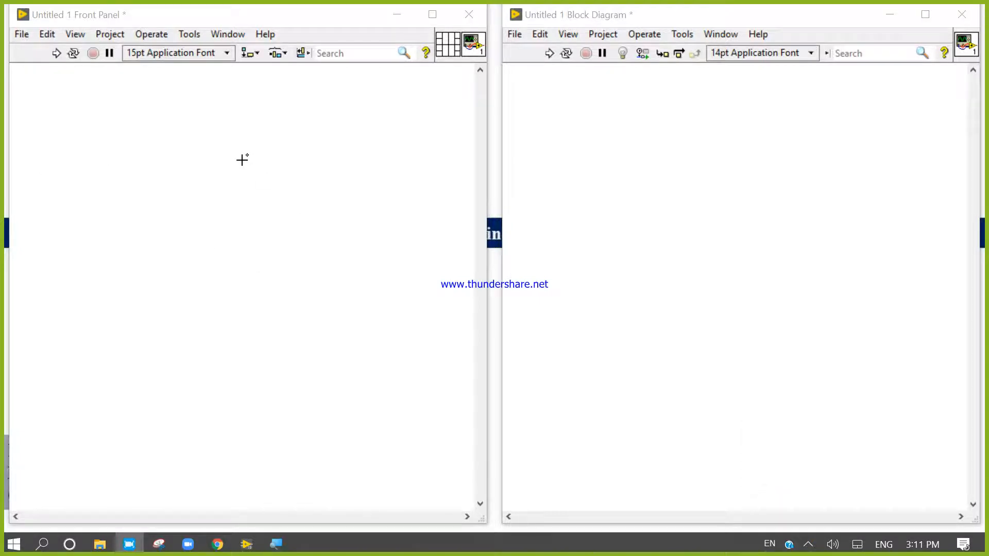
{"action": "right_click", "coordinate": [600, 136]}
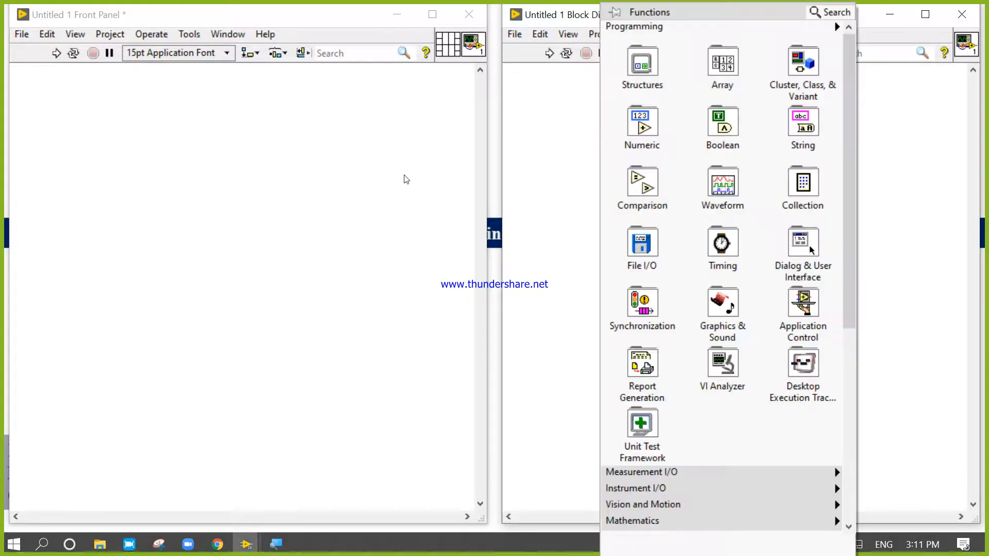
- Place a Silver numeric control on the front panel, keeping its default label
{"action": "right_click", "coordinate": [208, 163]}
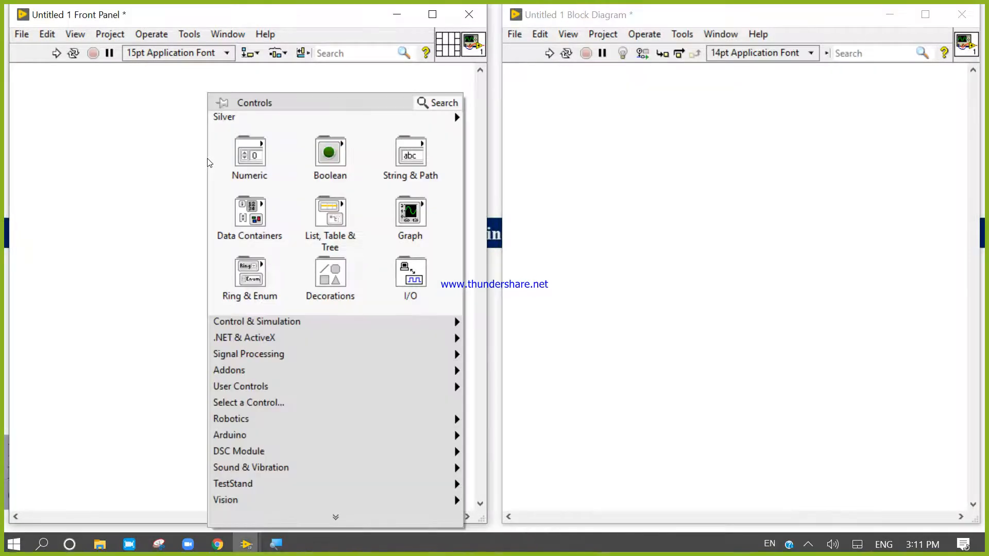
{"action": "mouse_move", "coordinate": [250, 157]}
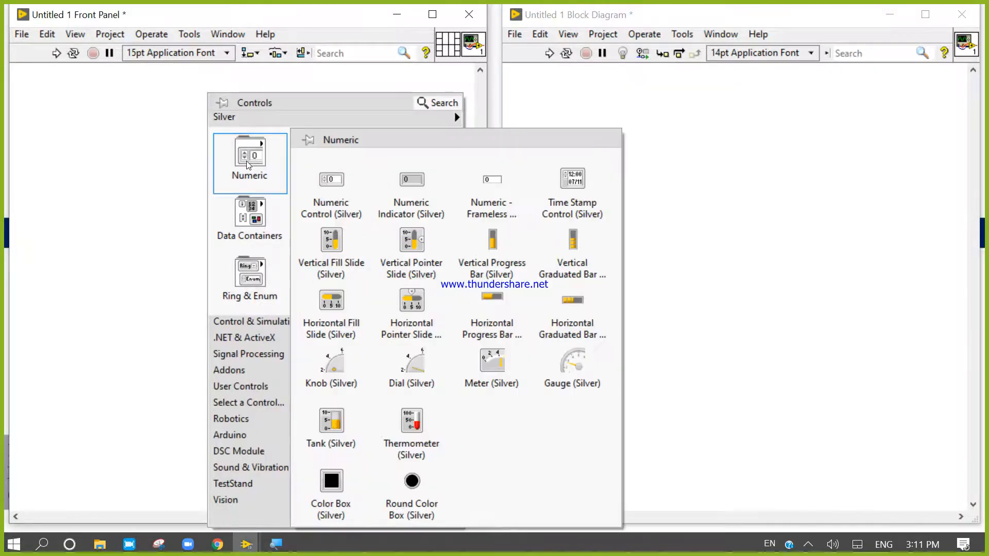
{"action": "left_click", "coordinate": [315, 180]}
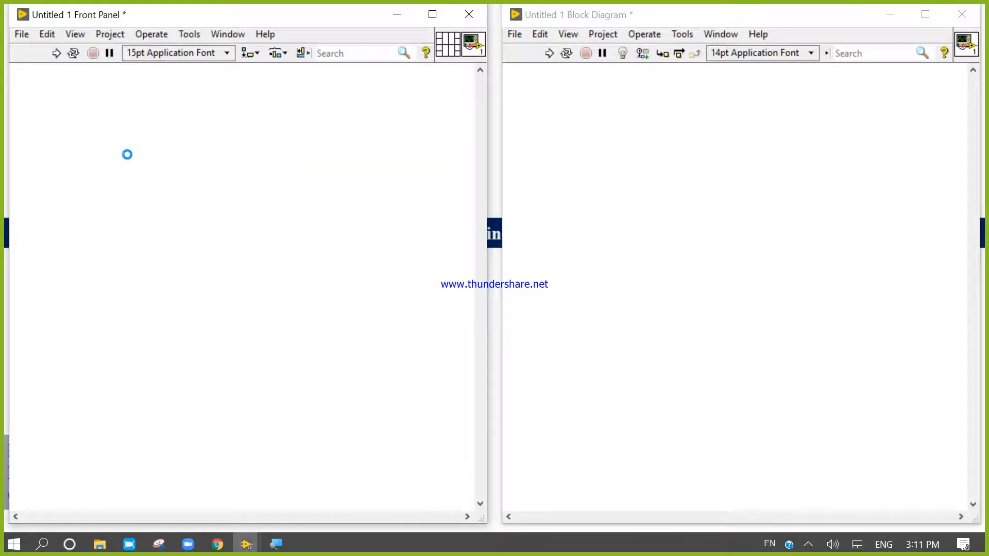
{"action": "left_click", "coordinate": [129, 156]}
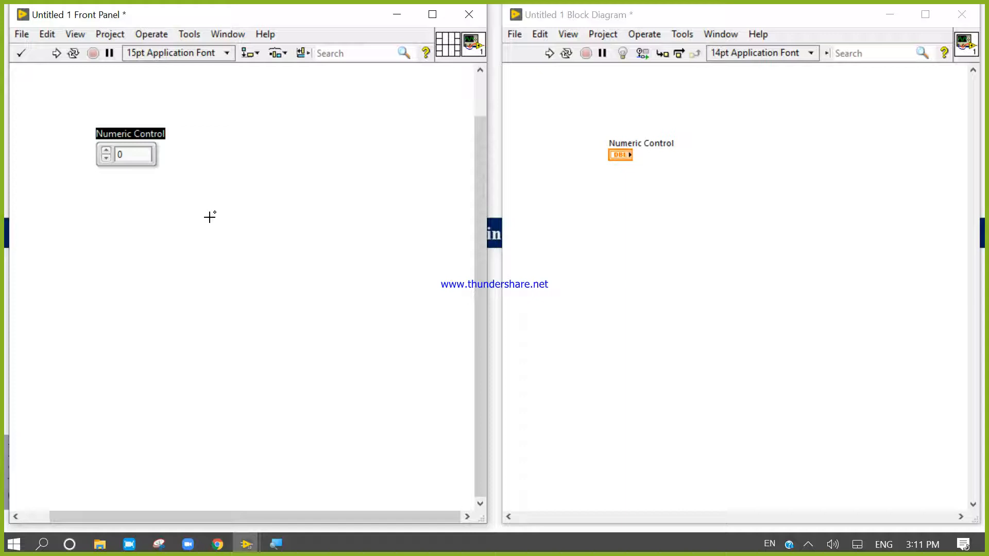
{"action": "left_click", "coordinate": [209, 217]}
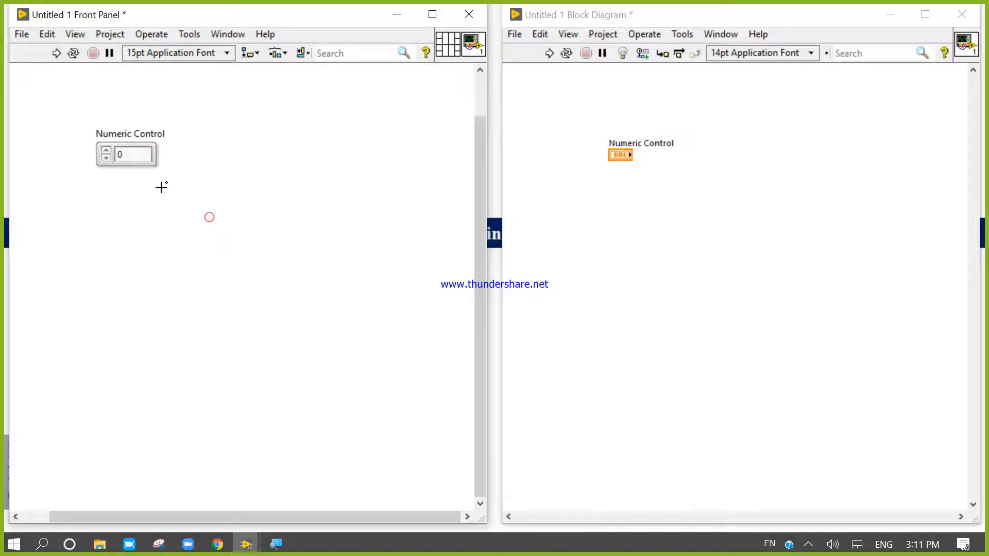
- Open the numeric control's properties and clear its label text
{"action": "right_click", "coordinate": [136, 168]}
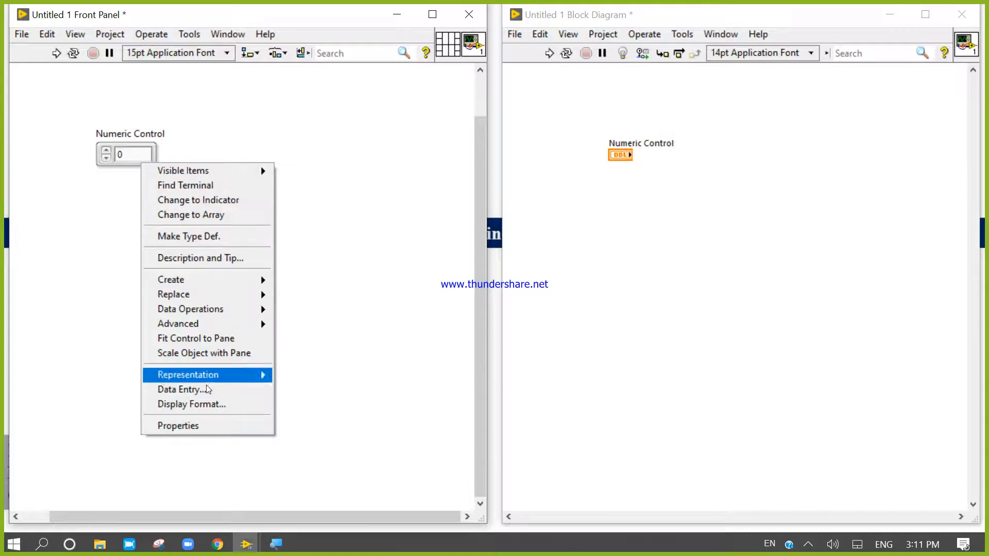
{"action": "left_click", "coordinate": [211, 426]}
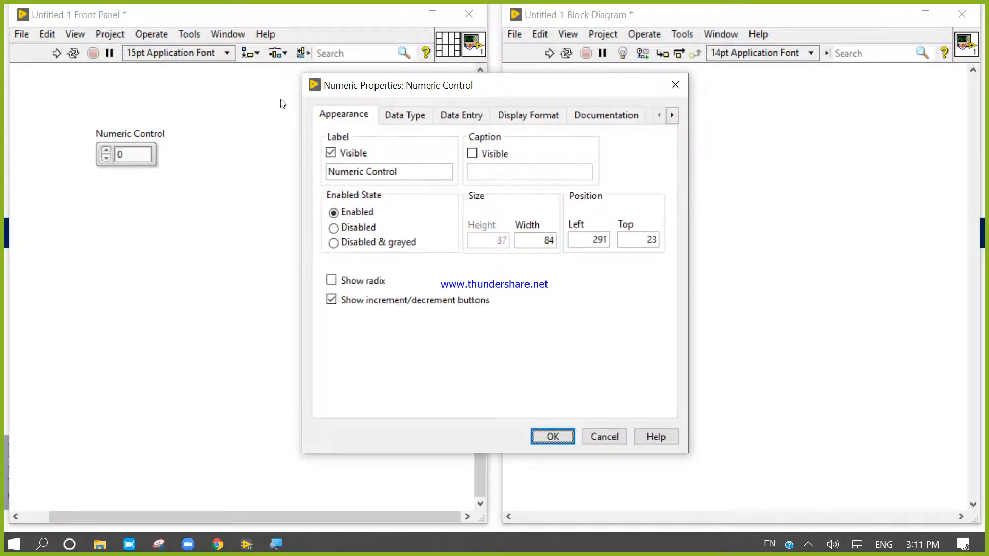
{"action": "left_click_drag", "start_coordinate": [419, 85], "coordinate": [454, 90]}
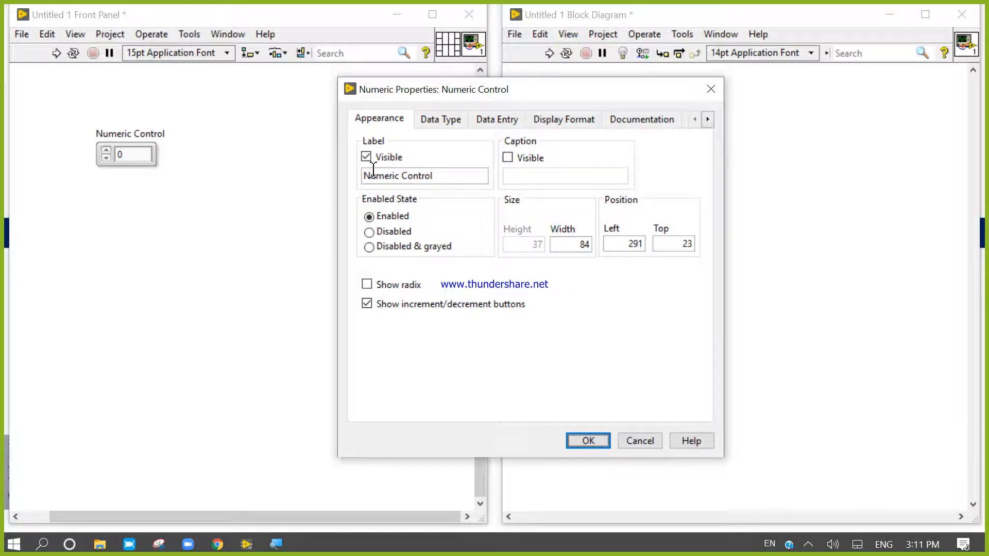
{"action": "left_click", "coordinate": [437, 176]}
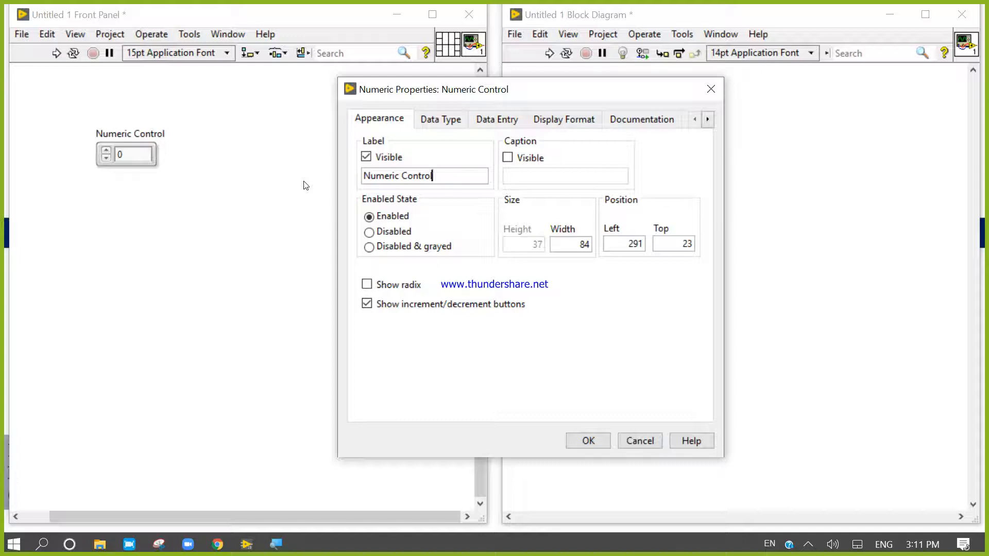
{"action": "key", "text": "BackSpace"}
{"action": "key", "text": "BackSpace"}
{"action": "key", "text": "BackSpace"}
{"action": "key", "text": "BackSpace"}
{"action": "key", "text": "BackSpace"}
{"action": "key", "text": "BackSpace"}
{"action": "key", "text": "BackSpace"}
{"action": "key", "text": "BackSpace"}
{"action": "key", "text": "BackSpace"}
{"action": "key", "text": "BackSpace"}
{"action": "key", "text": "BackSpace"}
{"action": "key", "text": "BackSpace"}
{"action": "key", "text": "BackSpace"}
{"action": "key", "text": "BackSpace"}
- Show the numeric control's caption, hide its label, and set the caption text to "New Numeric"
{"action": "left_click", "coordinate": [507, 158]}
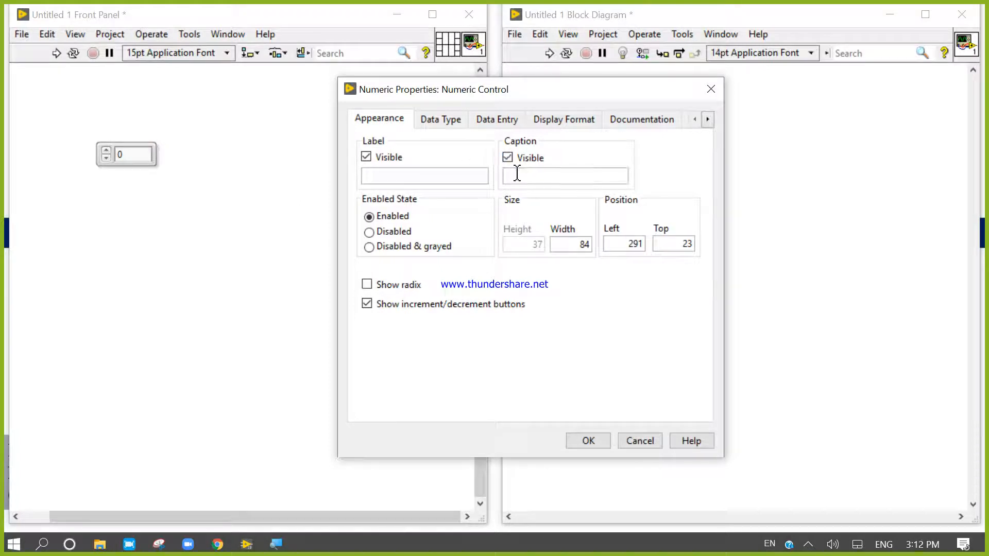
{"action": "left_click", "coordinate": [367, 156]}
{"action": "left_click", "coordinate": [513, 177]}
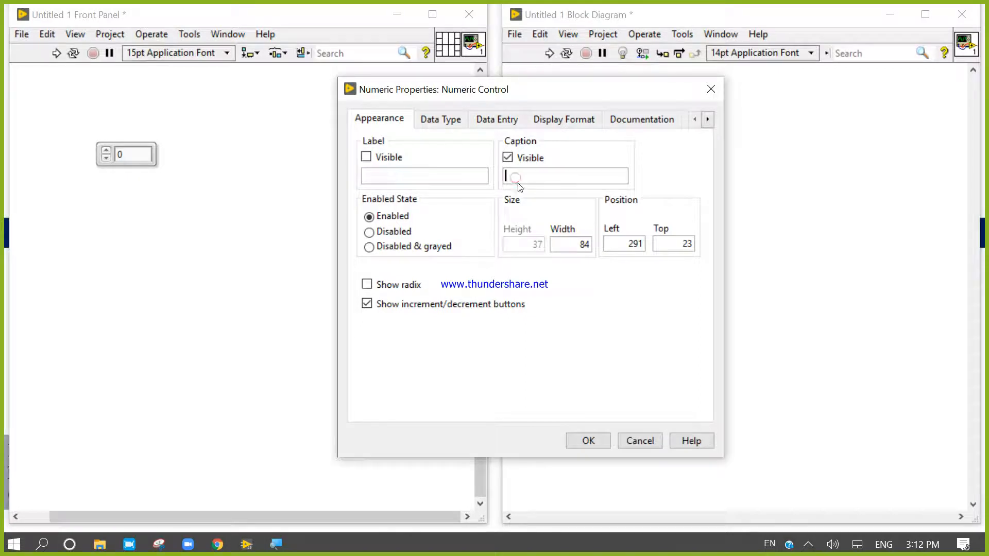
{"action": "type", "text": "Num"}
{"action": "key", "text": "BackSpace"}
{"action": "key", "text": "BackSpace"}
{"action": "type", "text": "ew Numeric"}
{"action": "left_click", "coordinate": [610, 341]}
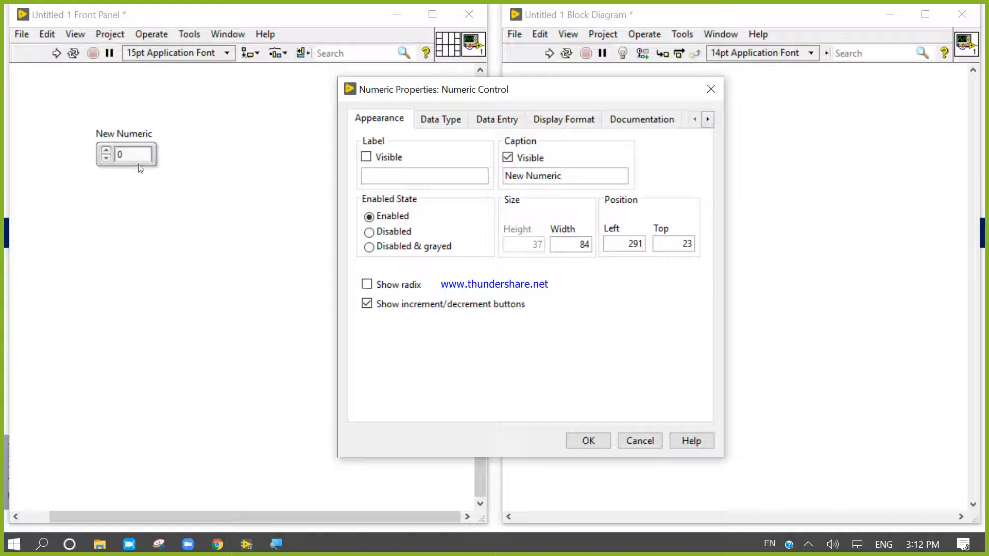
- Set the numeric control's state to Disabled and test it by running the VI continuously and stopping it
{"action": "left_click", "coordinate": [369, 233]}
{"action": "left_click", "coordinate": [587, 440]}
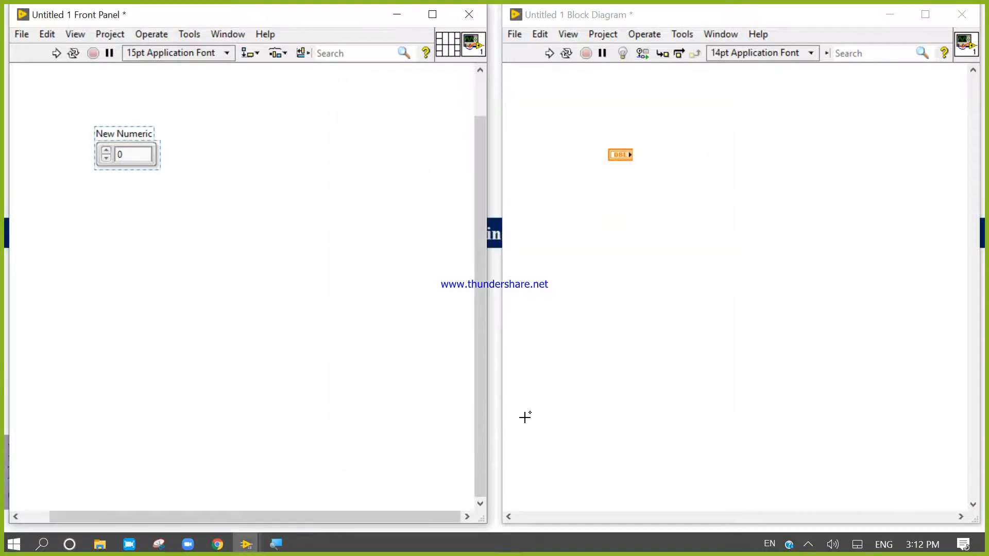
{"action": "left_click", "coordinate": [73, 54]}
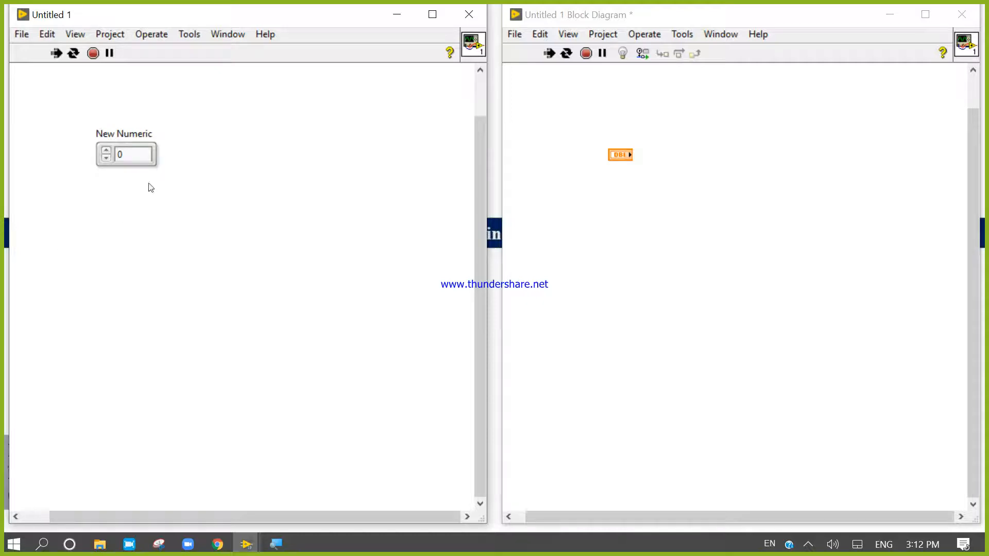
{"action": "left_click", "coordinate": [93, 53]}
{"action": "right_click", "coordinate": [232, 162]}
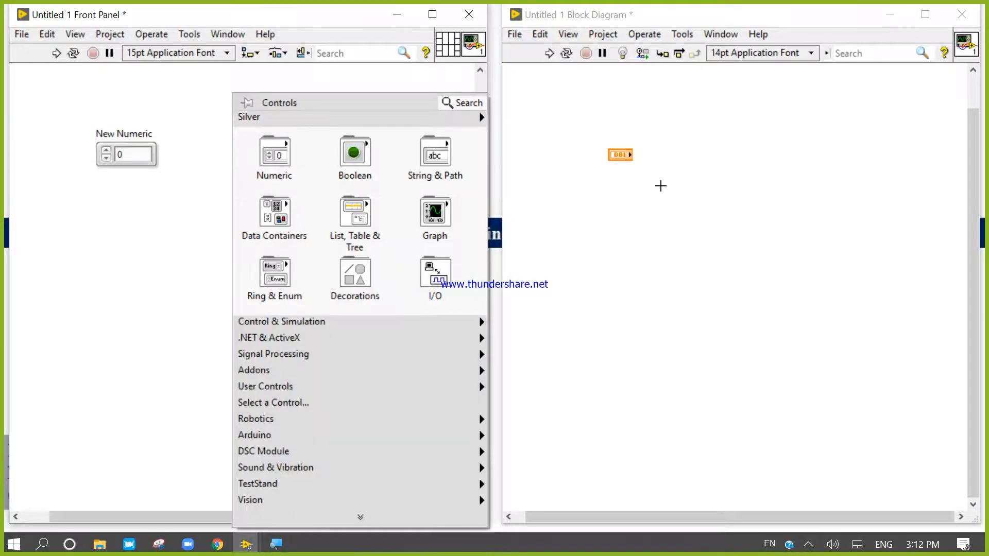
{"action": "left_click", "coordinate": [661, 186]}
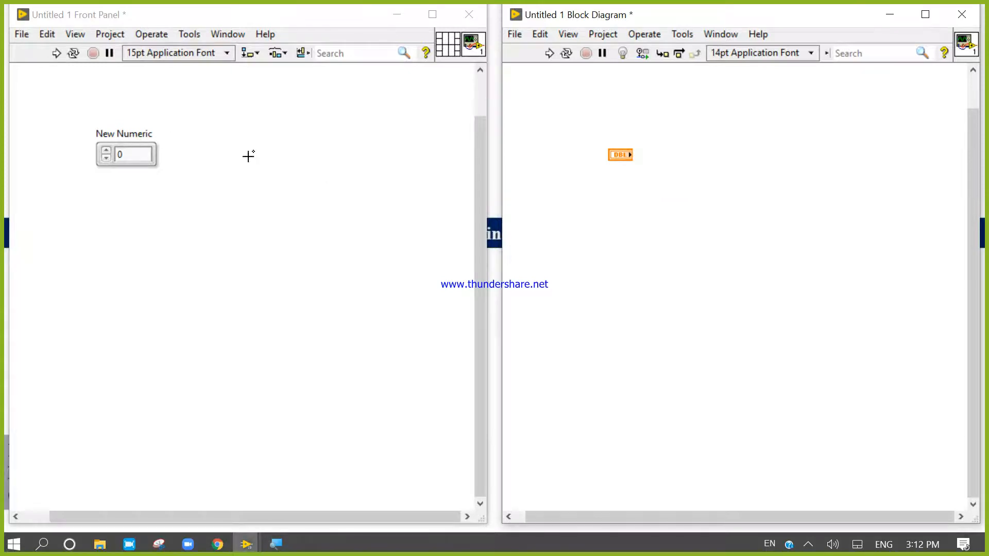
- Reopen the New Numeric control's properties, try the Disabled & grayed state, and set the state back to Enabled
{"action": "right_click", "coordinate": [134, 155]}
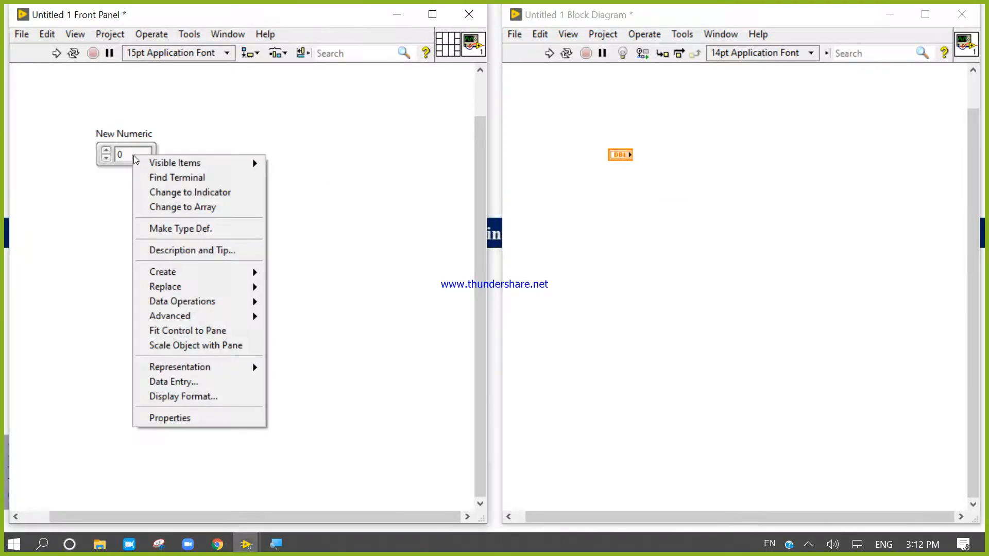
{"action": "left_click", "coordinate": [233, 419]}
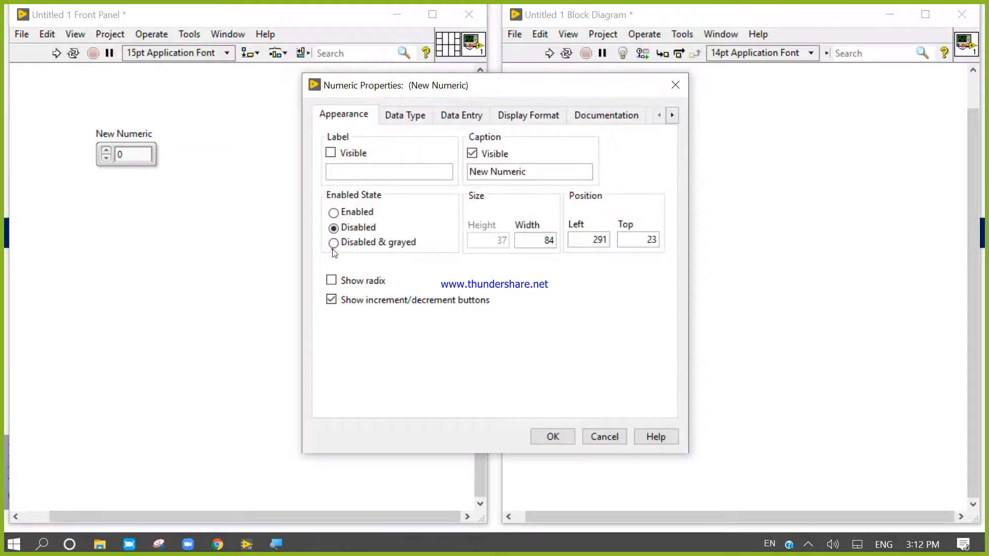
{"action": "left_click", "coordinate": [333, 242]}
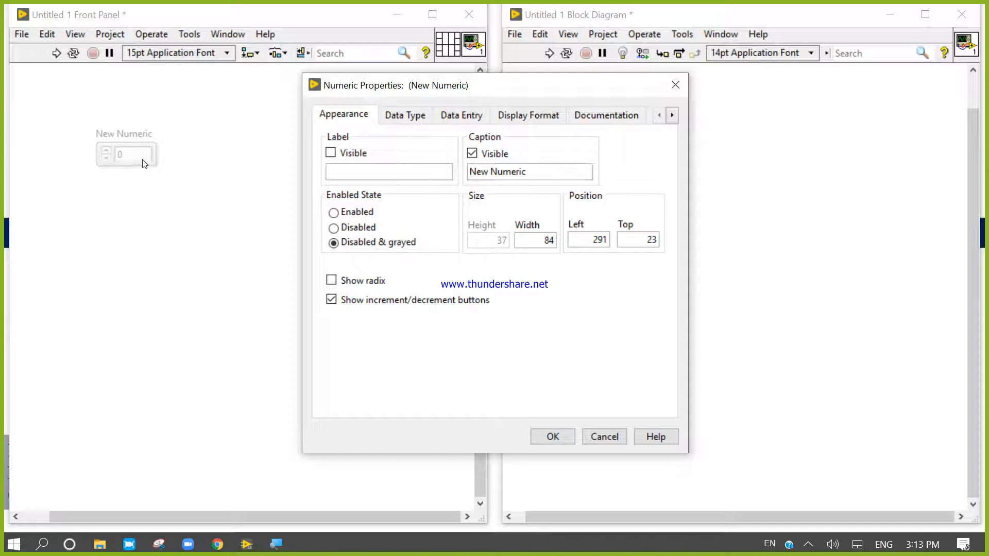
{"action": "left_click", "coordinate": [335, 213]}
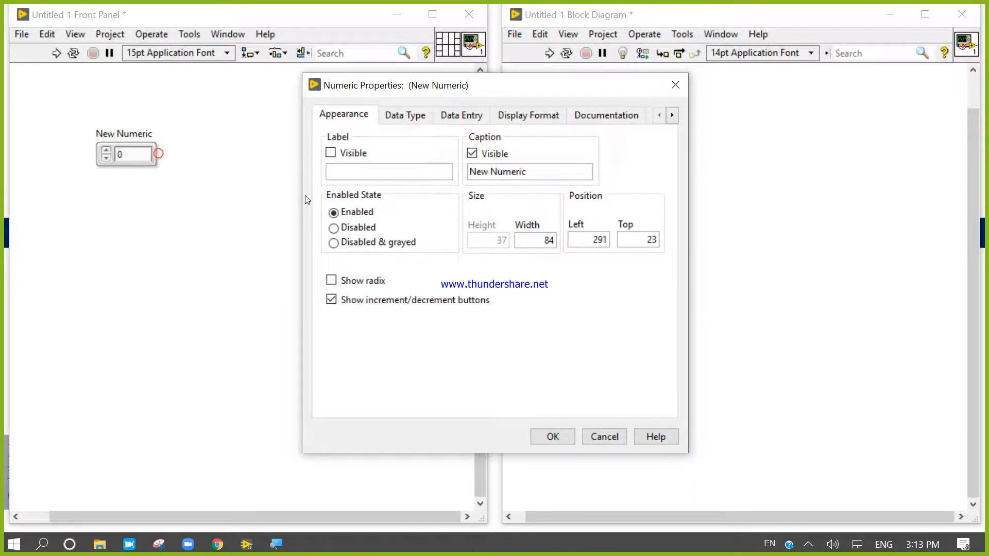
- Set the New Numeric control's width to 184
{"action": "left_click", "coordinate": [543, 241]}
{"action": "type", "text": "1"}
{"action": "left_click", "coordinate": [520, 321]}
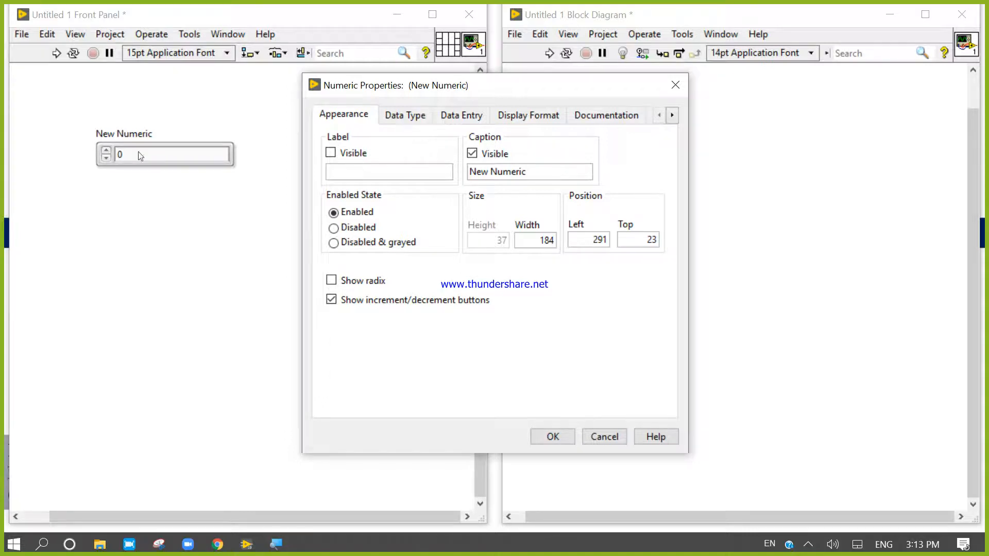
- Set the control's left and top position to 0, apply the properties, and locate the control from its block diagram terminal
{"action": "double_click", "coordinate": [601, 240]}
{"action": "type", "text": "0"}
{"action": "double_click", "coordinate": [643, 240]}
{"action": "type", "text": "0"}
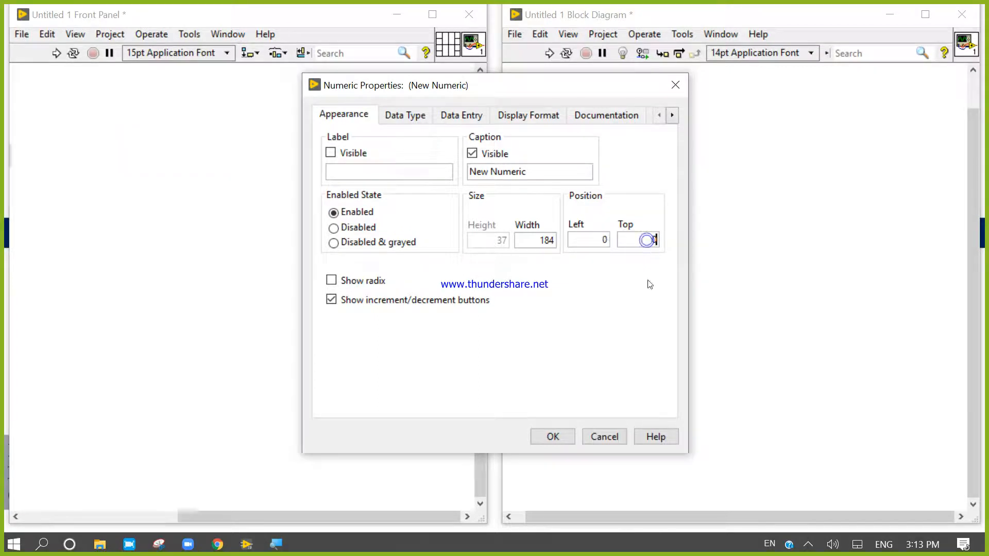
{"action": "left_click", "coordinate": [552, 437]}
{"action": "double_click", "coordinate": [624, 159]}
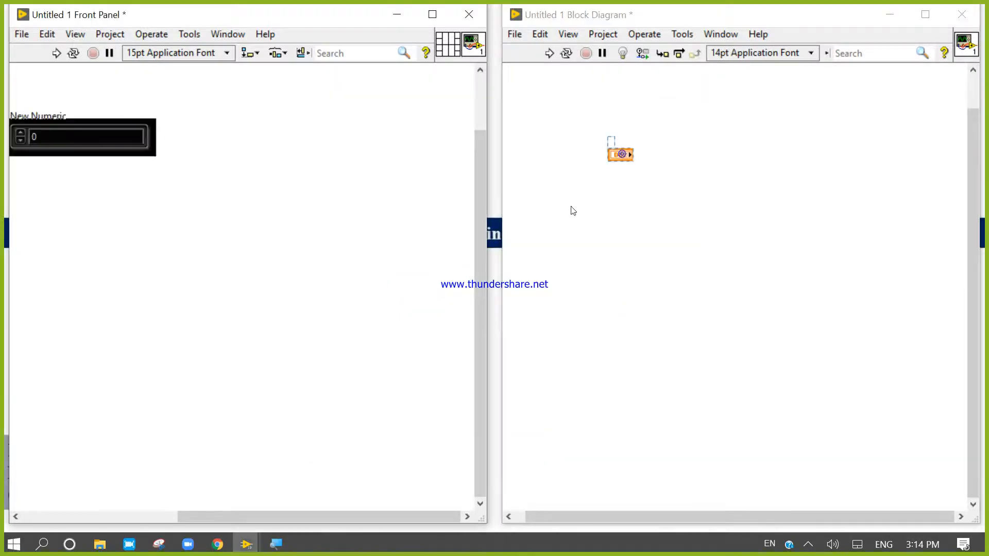
{"action": "left_click_drag", "start_coordinate": [405, 521], "coordinate": [399, 520]}
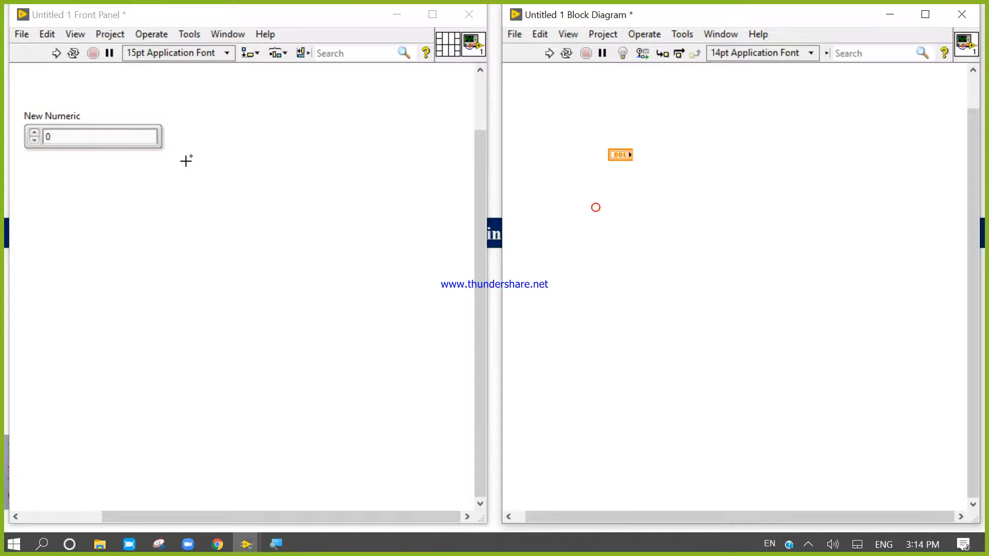
- Reopen the New Numeric control's properties and set its width to 100
{"action": "right_click", "coordinate": [157, 149]}
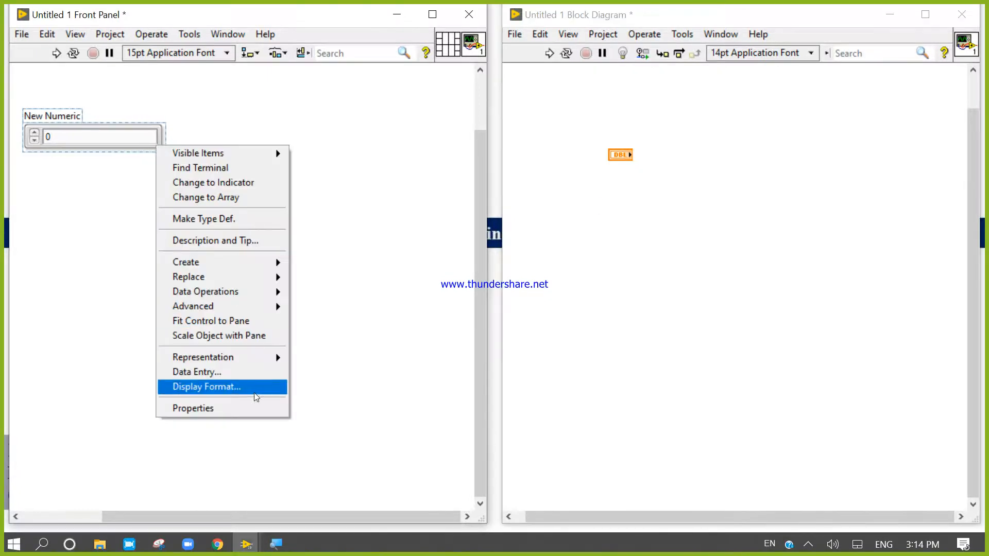
{"action": "left_click", "coordinate": [256, 405]}
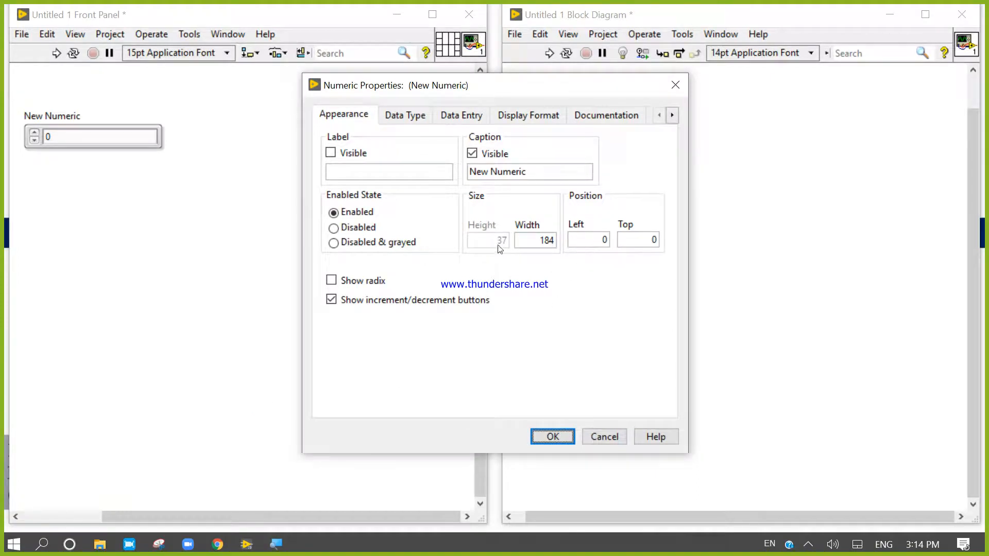
{"action": "left_click", "coordinate": [547, 240]}
{"action": "key", "text": "BackSpace"}
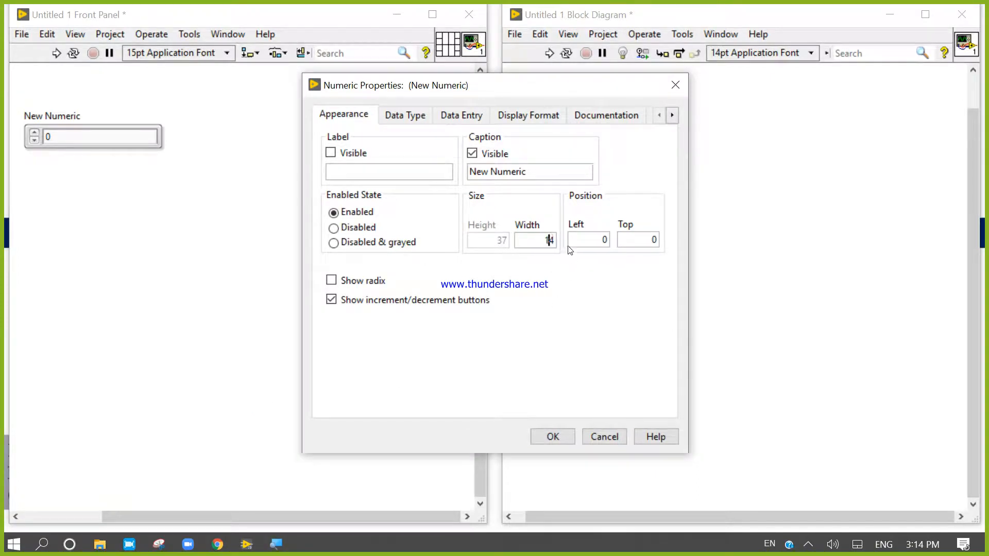
{"action": "key", "text": "Delete"}
{"action": "type", "text": "00"}
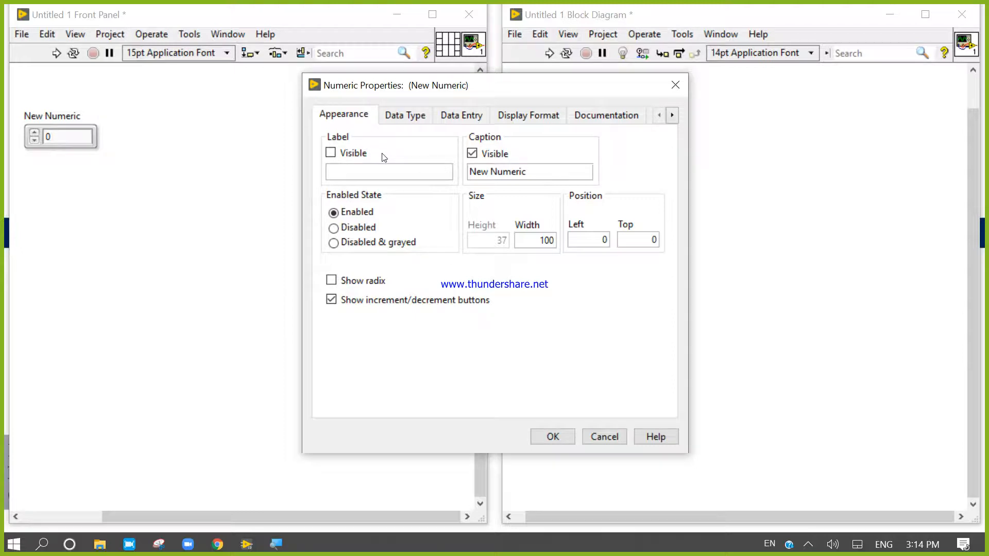
- Examine the representations available for the control's data type, keep DBL, and apply the properties
{"action": "left_click", "coordinate": [400, 117]}
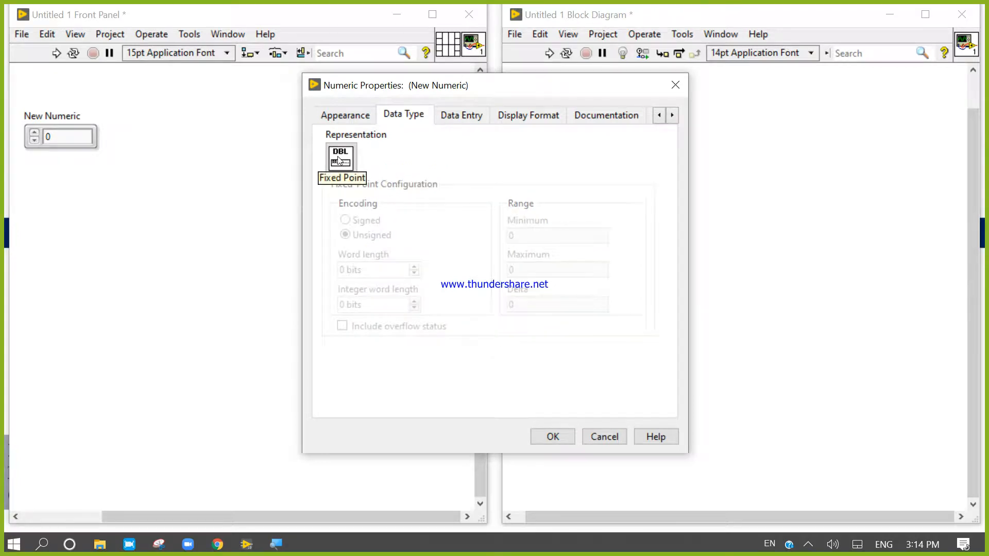
{"action": "left_click", "coordinate": [340, 159]}
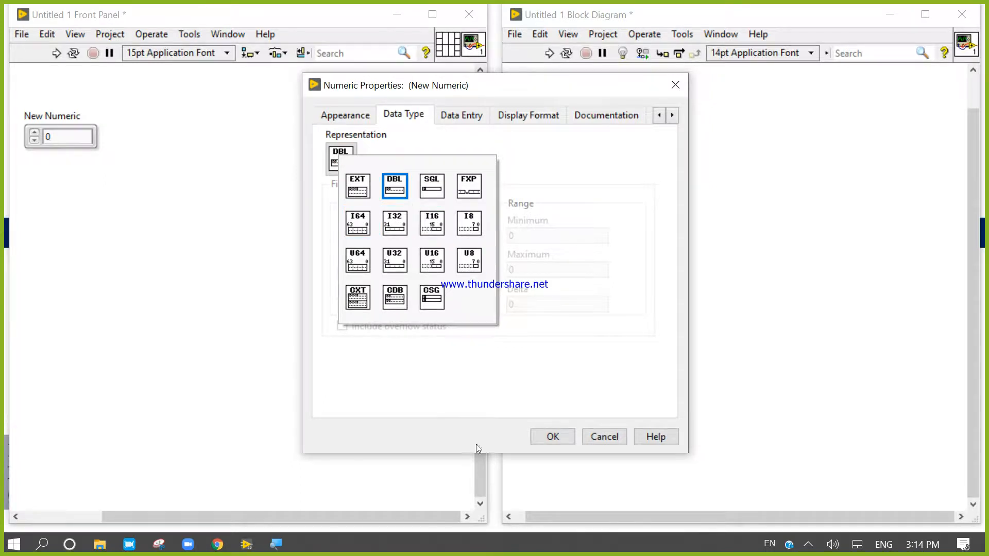
{"action": "left_click", "coordinate": [468, 419]}
{"action": "left_click", "coordinate": [551, 435]}
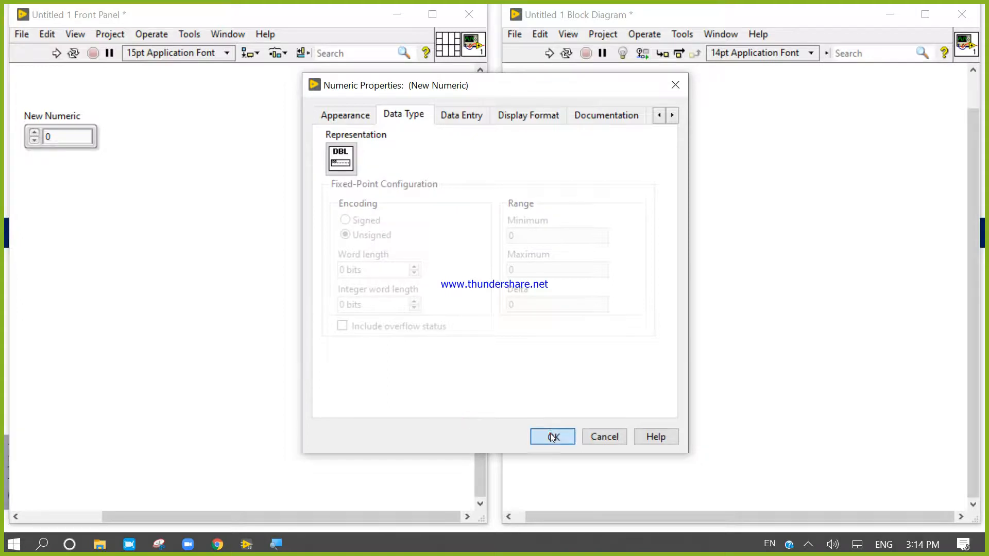
- Place a Silver numeric indicator on the front panel beside the New Numeric control and roughly align the two
{"action": "right_click", "coordinate": [260, 167]}
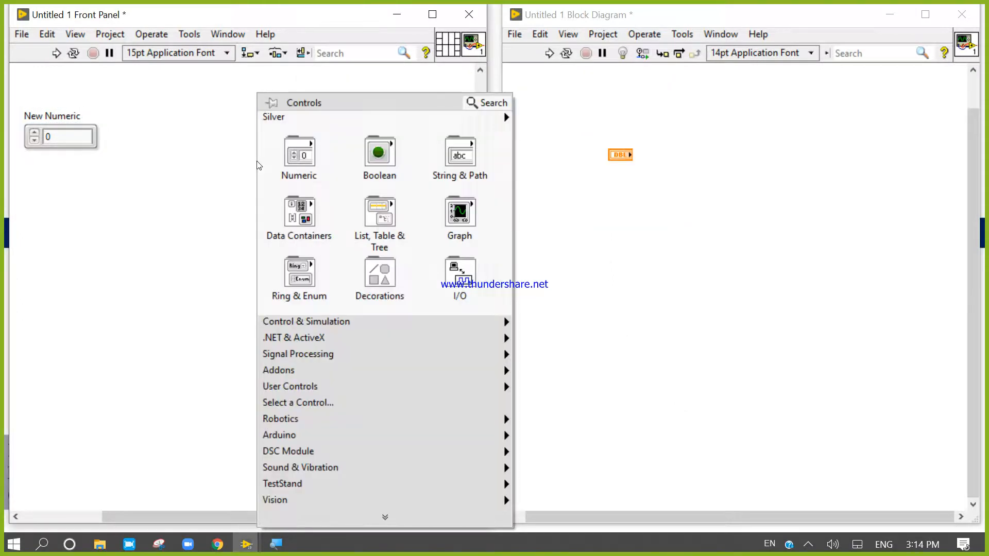
{"action": "mouse_move", "coordinate": [313, 162]}
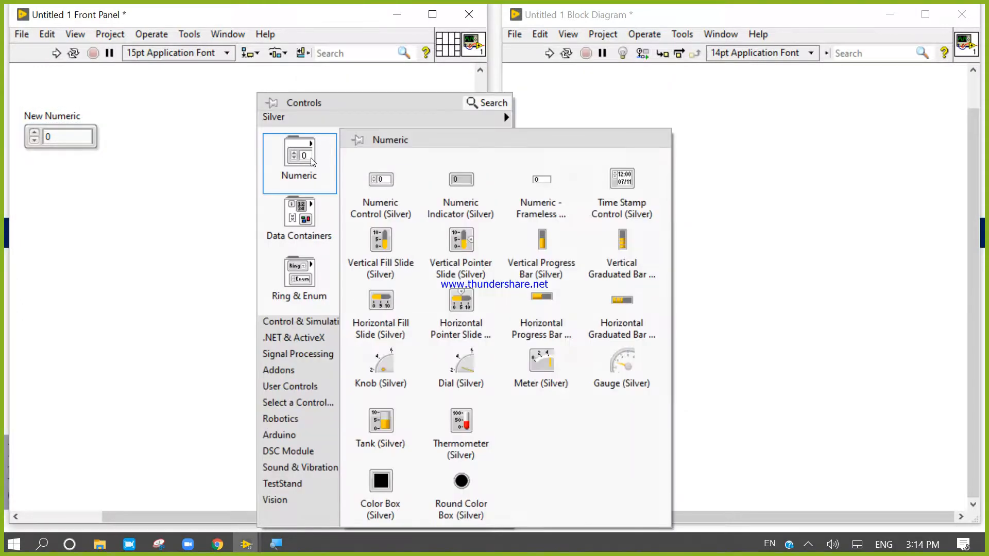
{"action": "left_click", "coordinate": [460, 180]}
{"action": "left_click", "coordinate": [184, 144]}
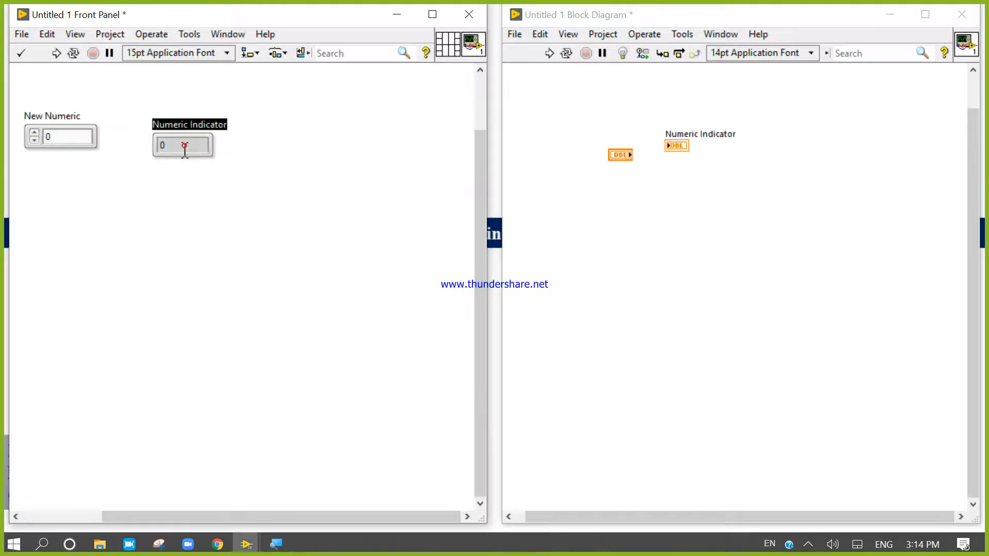
{"action": "left_click", "coordinate": [201, 153]}
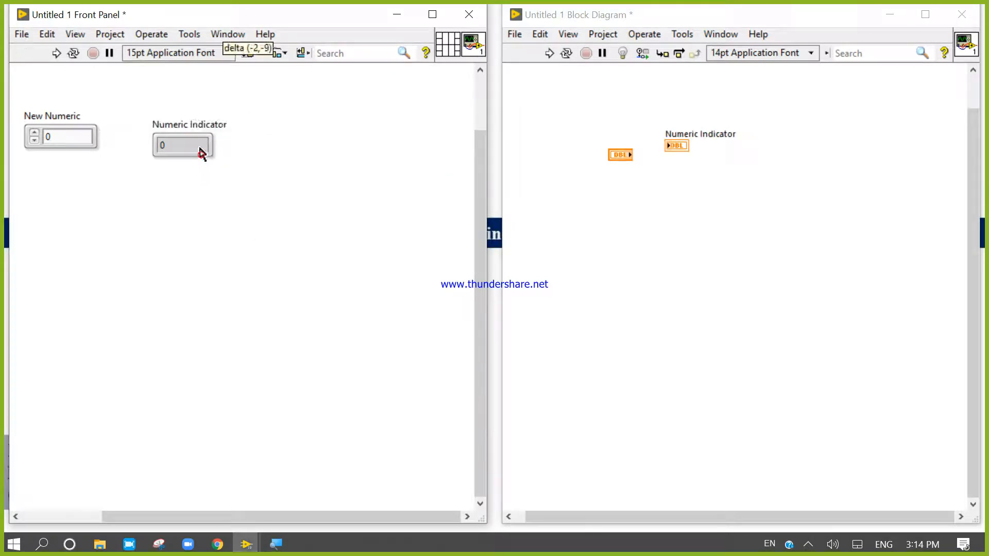
{"action": "left_click_drag", "start_coordinate": [201, 152], "coordinate": [199, 142]}
- Wire the New Numeric terminal to the Numeric Indicator terminal on the block diagram and move the indicator terminal level with it
{"action": "left_click", "coordinate": [734, 269]}
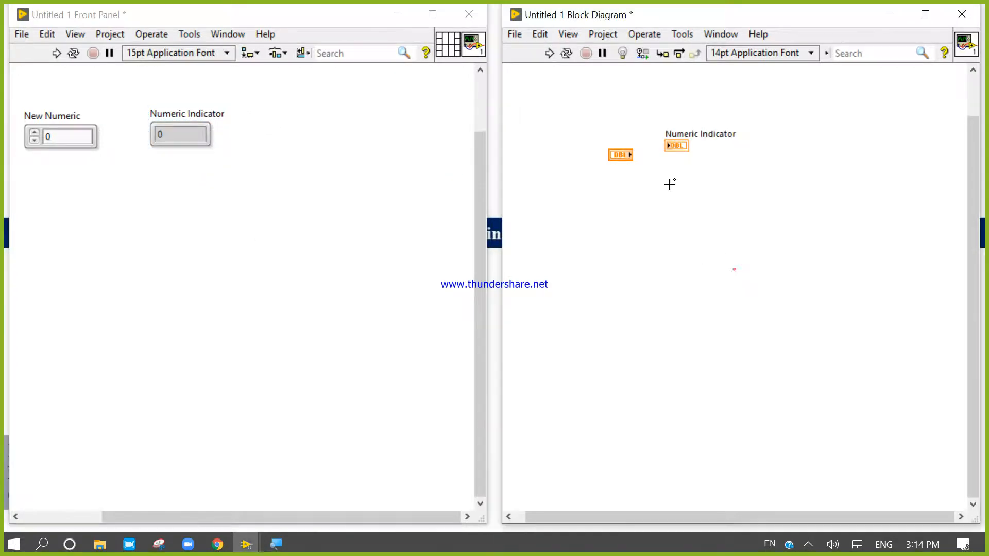
{"action": "left_click", "coordinate": [631, 155]}
{"action": "left_click", "coordinate": [667, 146]}
{"action": "left_click_drag", "start_coordinate": [683, 147], "coordinate": [687, 154]}
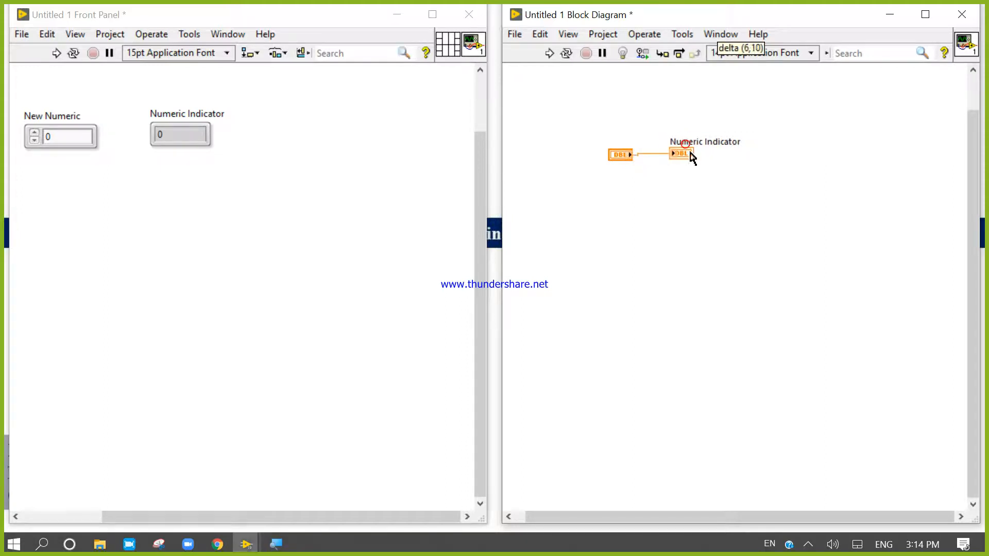
{"action": "left_click", "coordinate": [376, 175]}
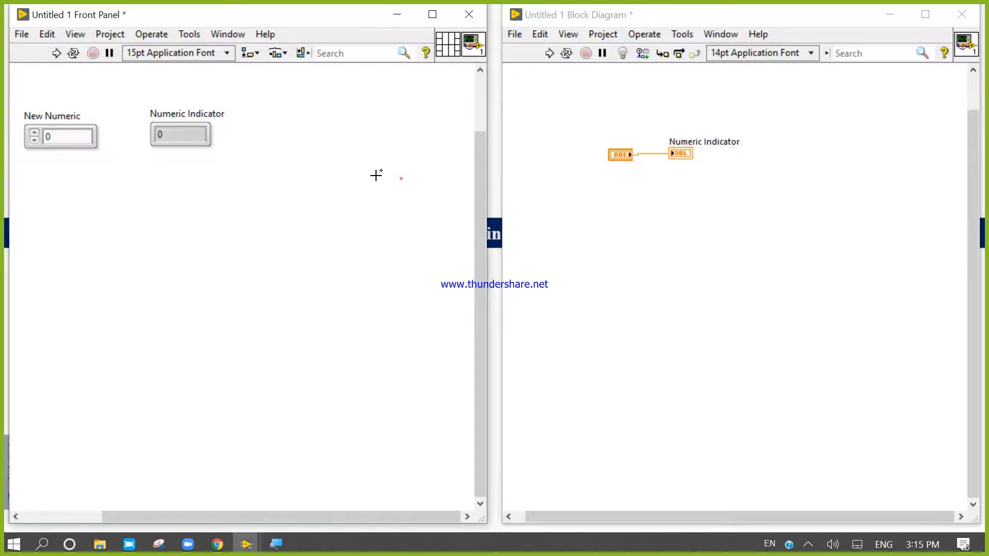
- In the Numeric Indicator's properties, set its width to 100 and its top position to 0
{"action": "right_click", "coordinate": [181, 135]}
{"action": "left_click", "coordinate": [276, 398]}
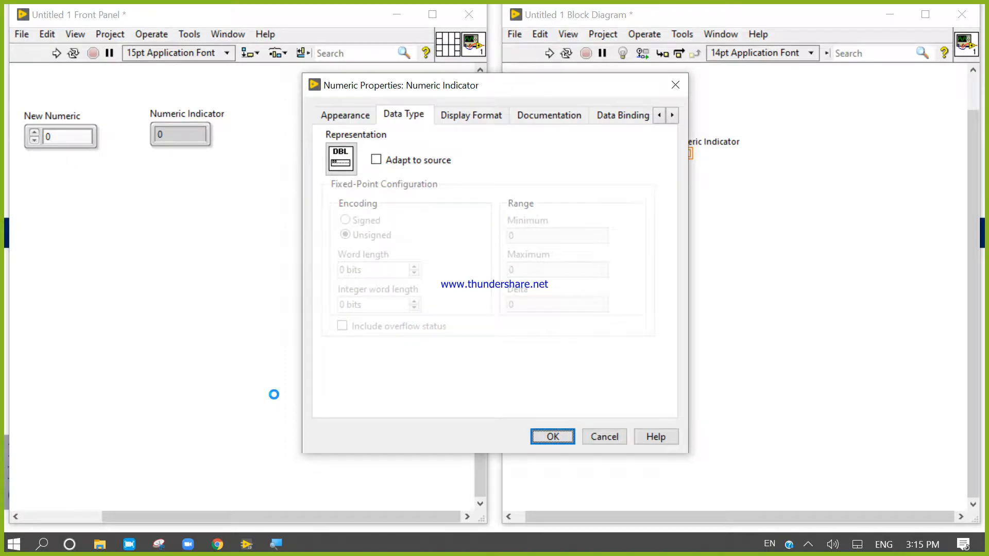
{"action": "left_click", "coordinate": [363, 118]}
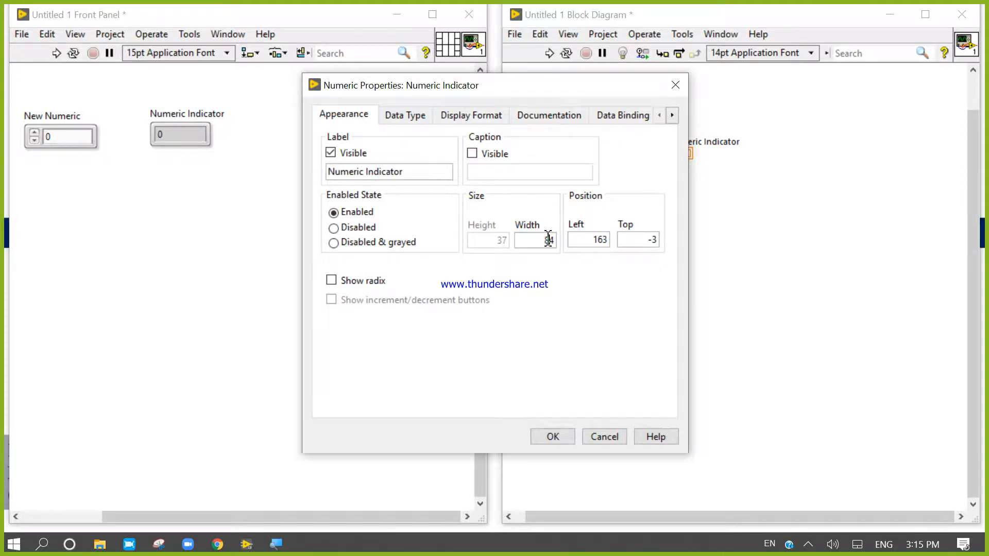
{"action": "type", "text": "00"}
{"action": "left_click", "coordinate": [605, 303]}
{"action": "left_click_drag", "start_coordinate": [643, 238], "coordinate": [661, 238]}
{"action": "type", "text": "0"}
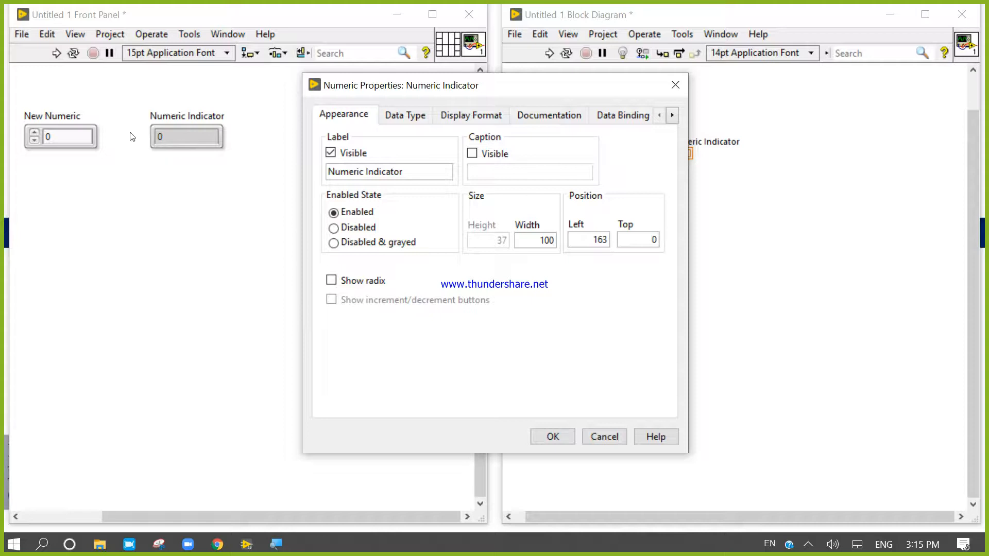
- Set the Numeric Indicator's data type representation to U8
{"action": "left_click", "coordinate": [418, 120]}
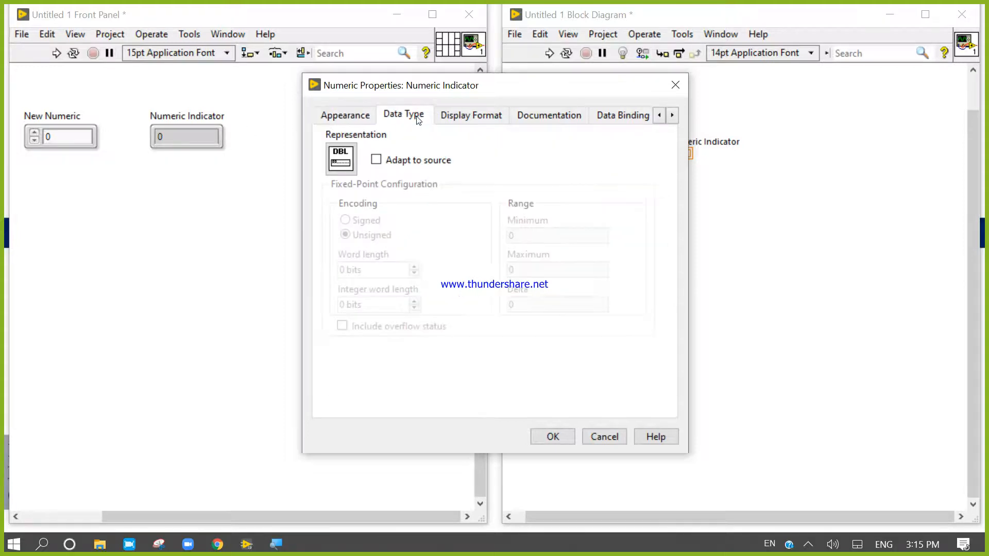
{"action": "left_click", "coordinate": [342, 164]}
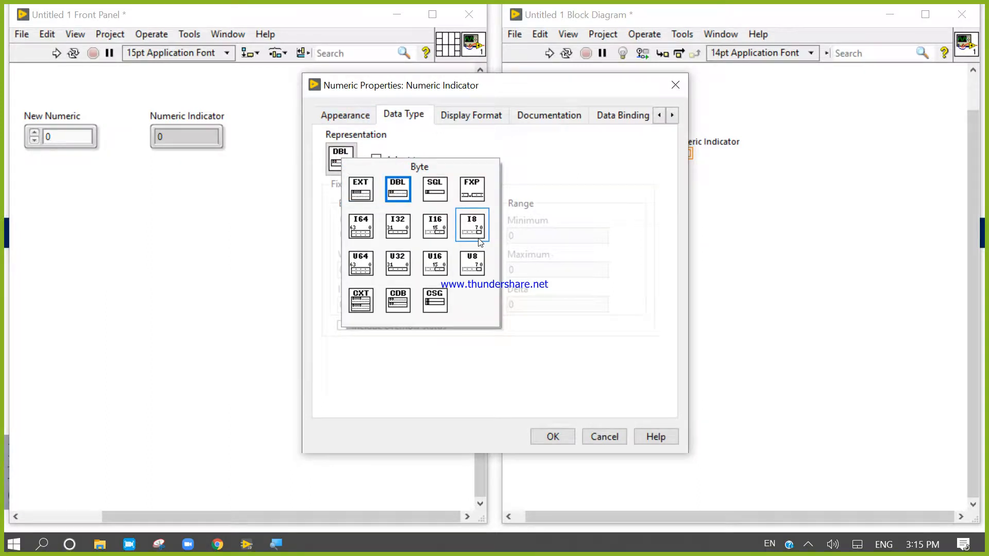
{"action": "left_click", "coordinate": [483, 261]}
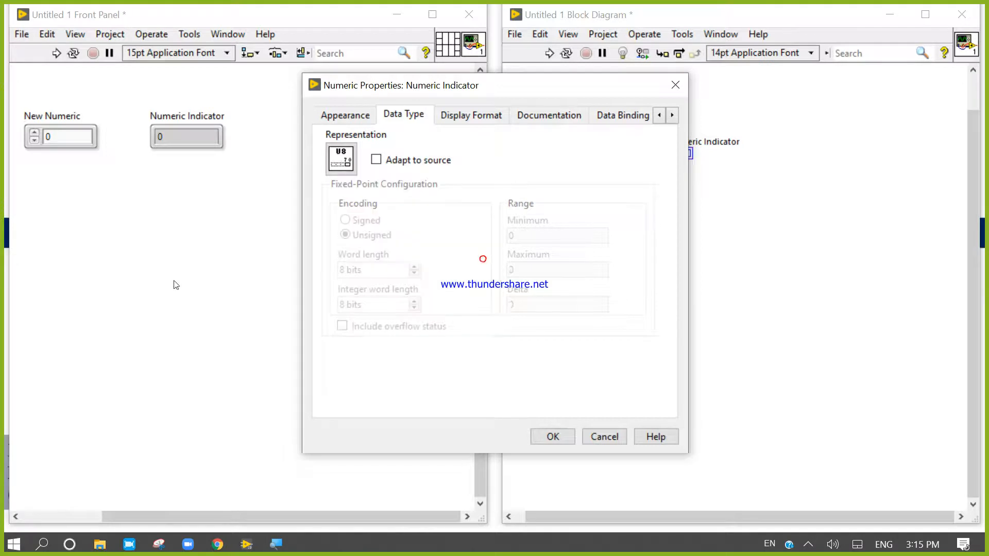
{"action": "left_click", "coordinate": [340, 165]}
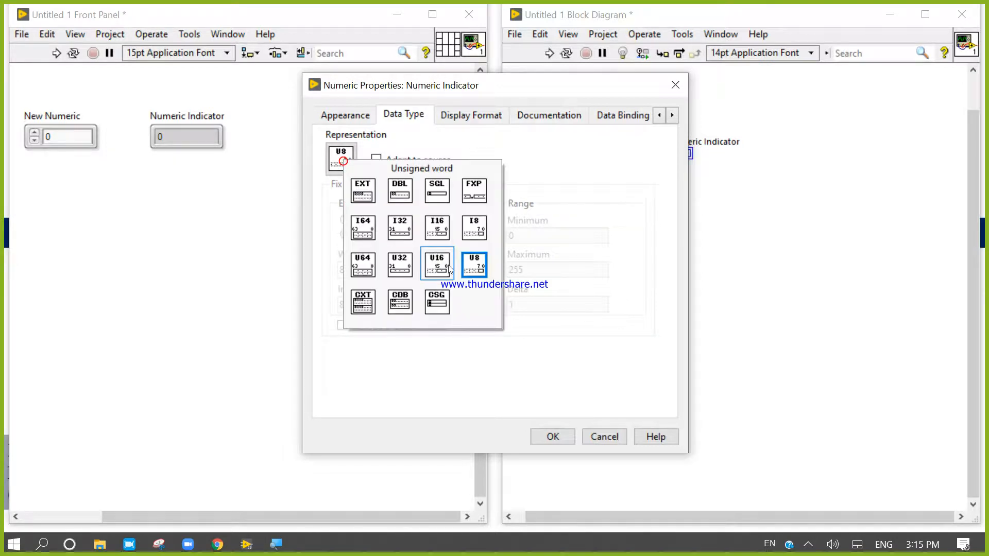
{"action": "left_click", "coordinate": [470, 270]}
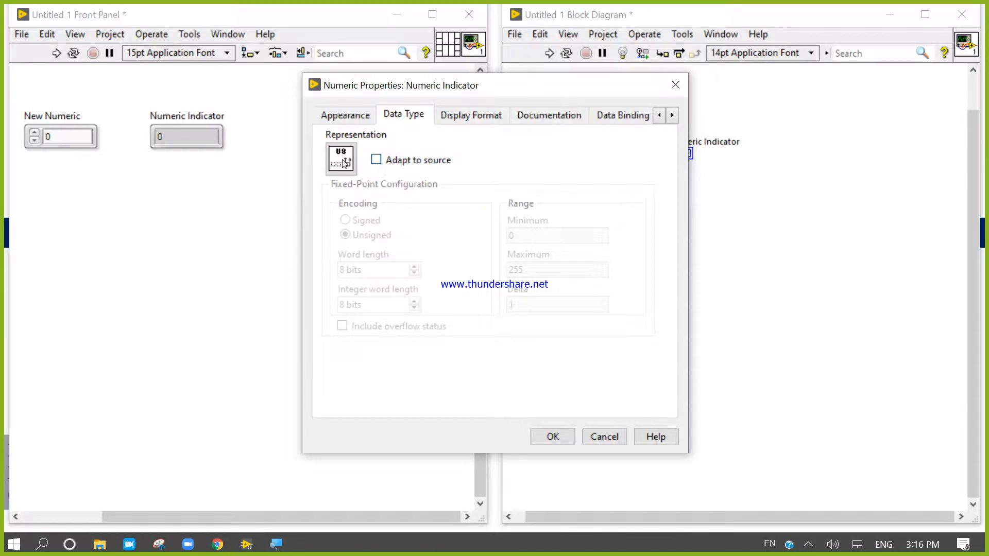
- Try the Adapt to source option for the indicator's data type, and select the U8 representation again
{"action": "left_click", "coordinate": [419, 162]}
{"action": "left_click", "coordinate": [377, 162]}
{"action": "left_click", "coordinate": [340, 159]}
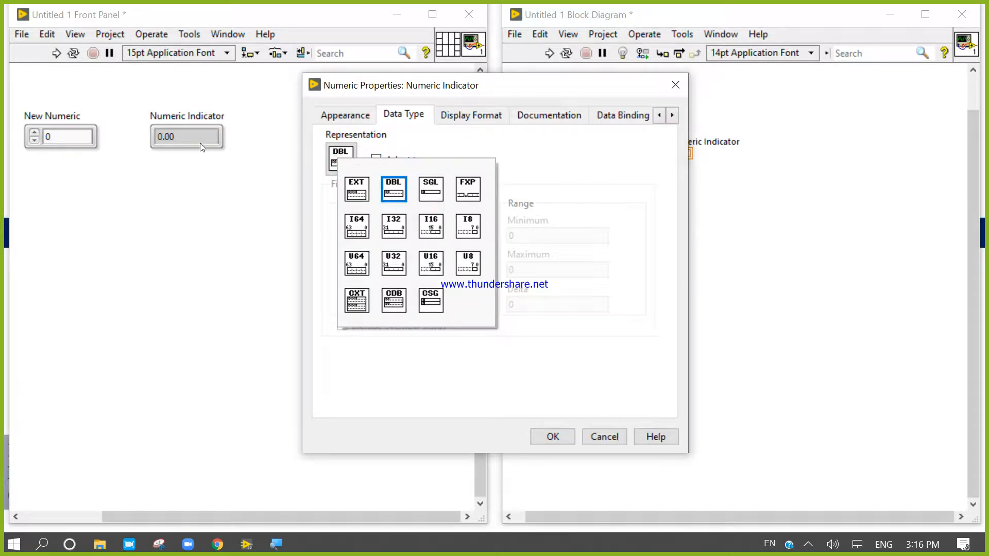
{"action": "left_click", "coordinate": [476, 264]}
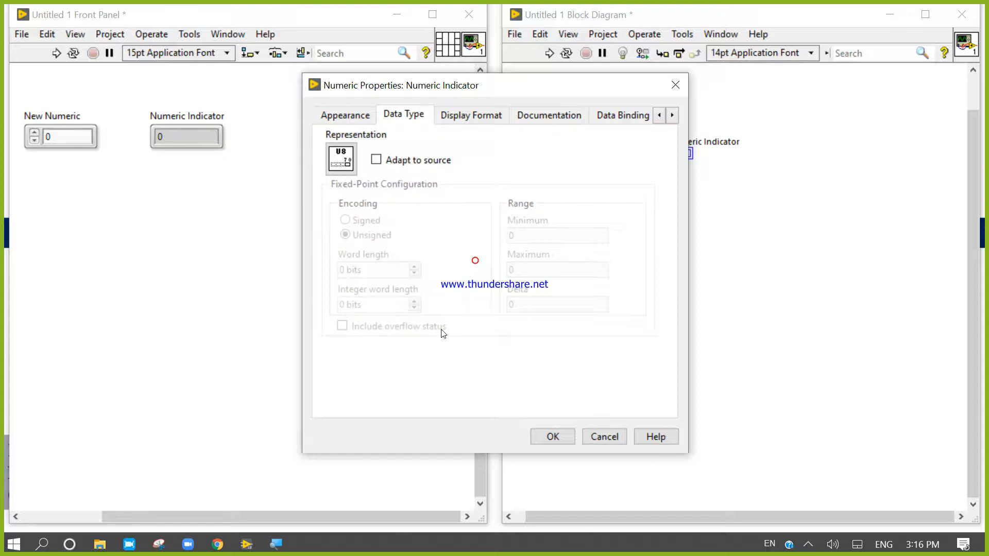
{"action": "left_click", "coordinate": [344, 172]}
{"action": "left_click", "coordinate": [475, 266]}
- Check the indicator's display format, switch its representation to DBL for comparison, and return it to U8
{"action": "left_click", "coordinate": [471, 118]}
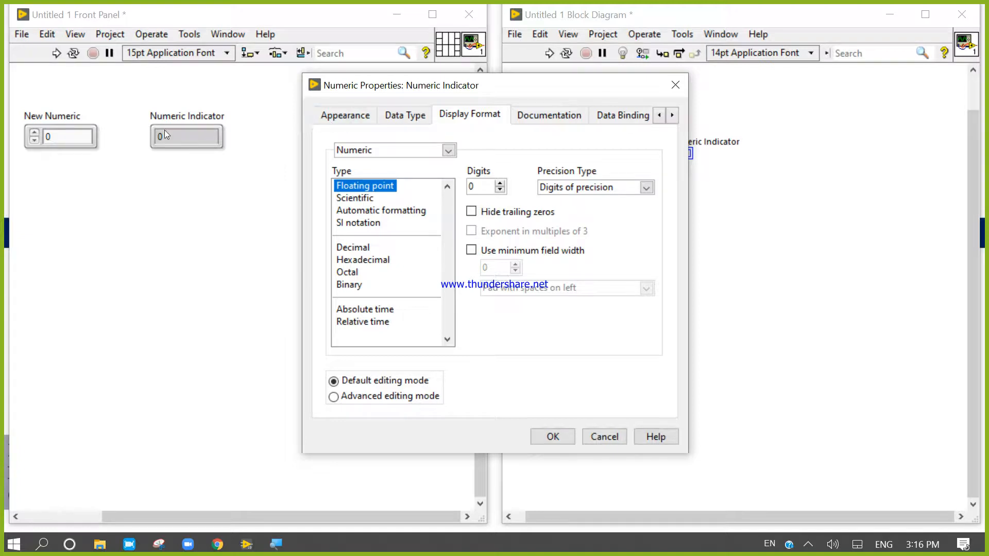
{"action": "left_click", "coordinate": [400, 120]}
{"action": "left_click", "coordinate": [352, 161]}
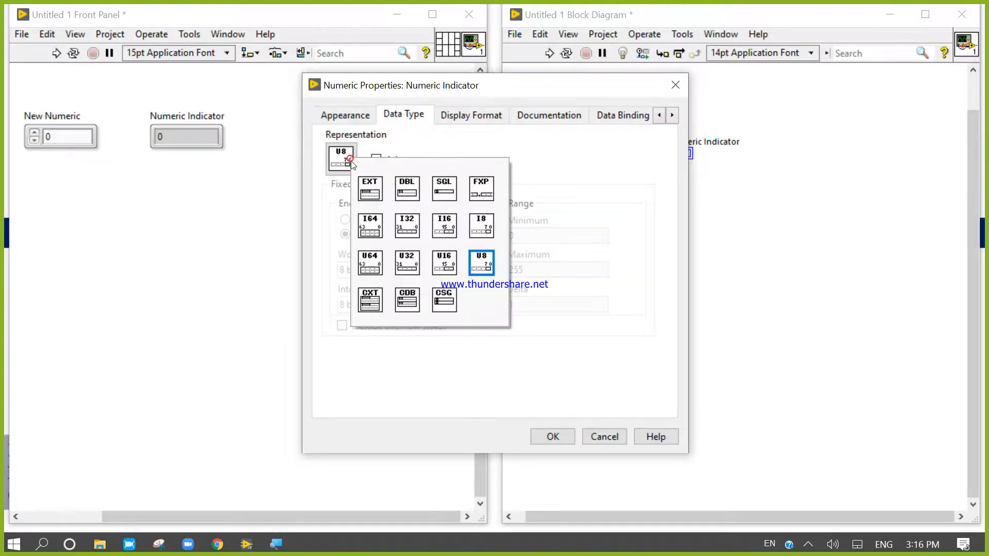
{"action": "left_click", "coordinate": [403, 187]}
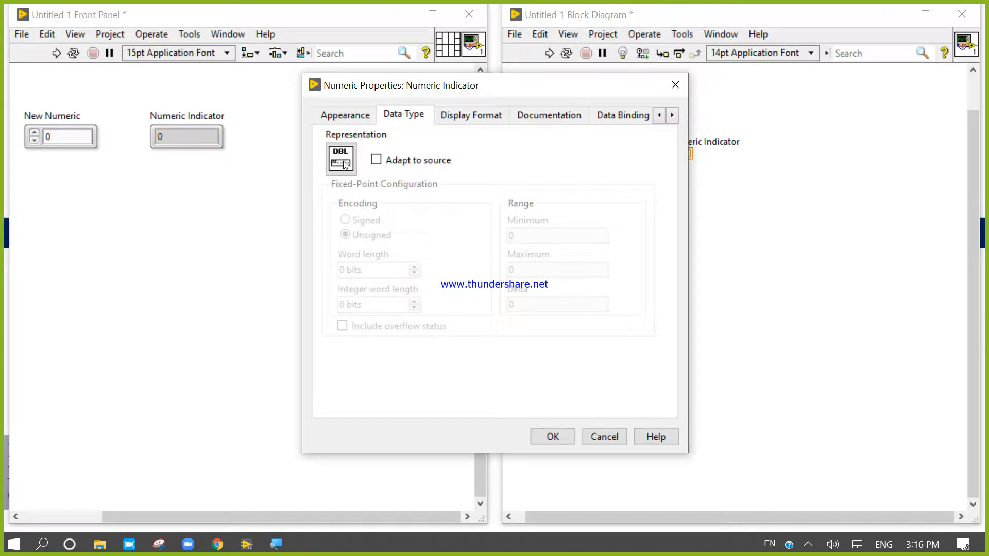
{"action": "left_click", "coordinate": [344, 163]}
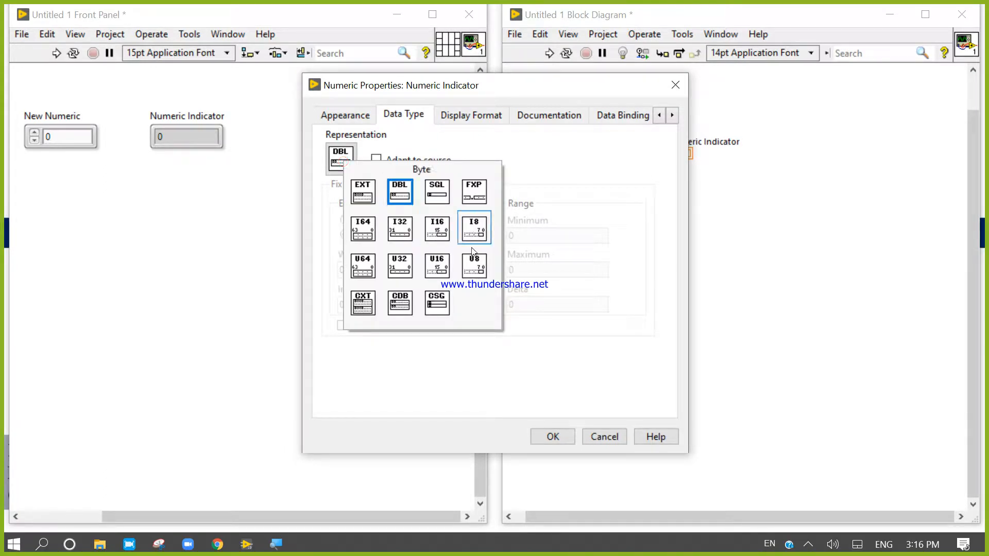
{"action": "left_click", "coordinate": [474, 266]}
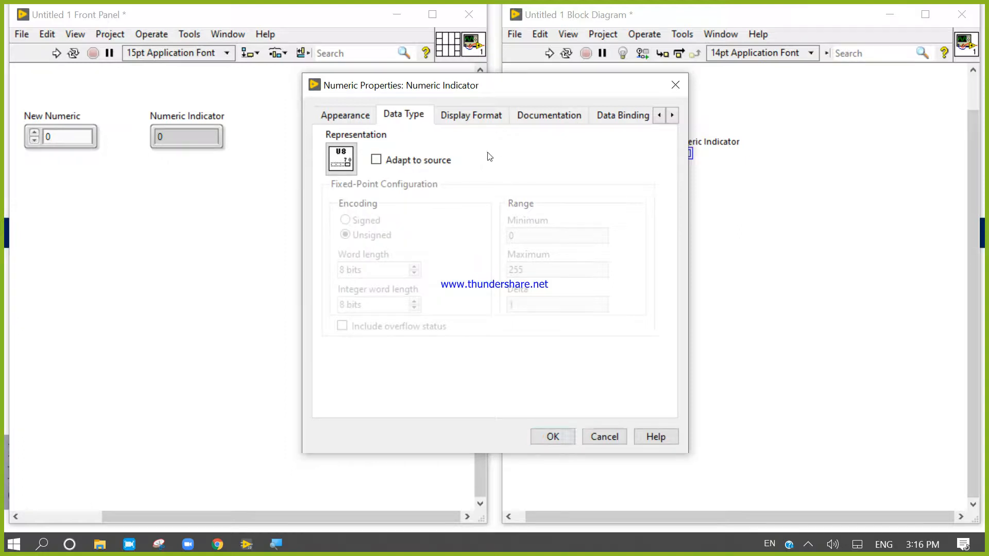
- Try the Scientific, Floating point, Automatic formatting and SI notation display types on the Numeric Indicator
{"action": "left_click", "coordinate": [484, 119]}
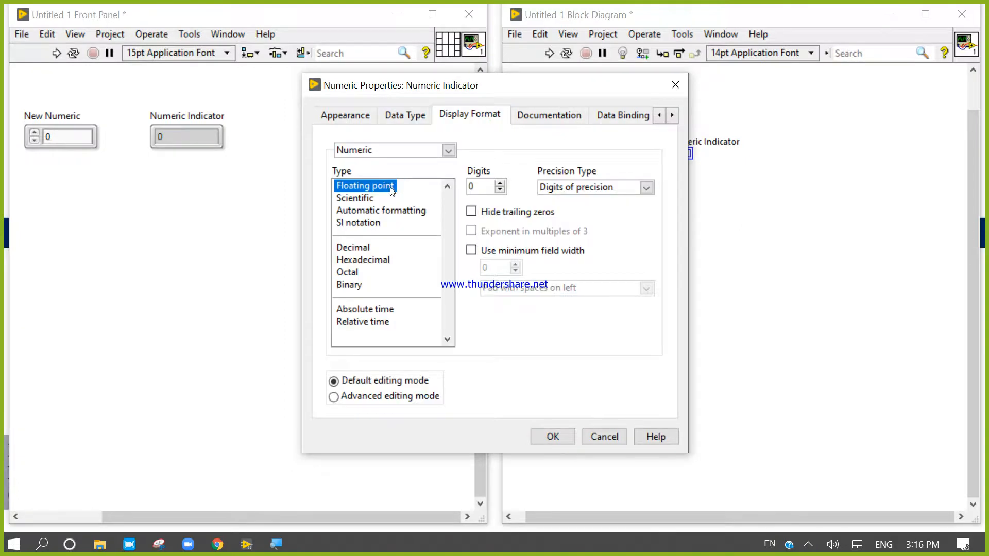
{"action": "left_click", "coordinate": [367, 199]}
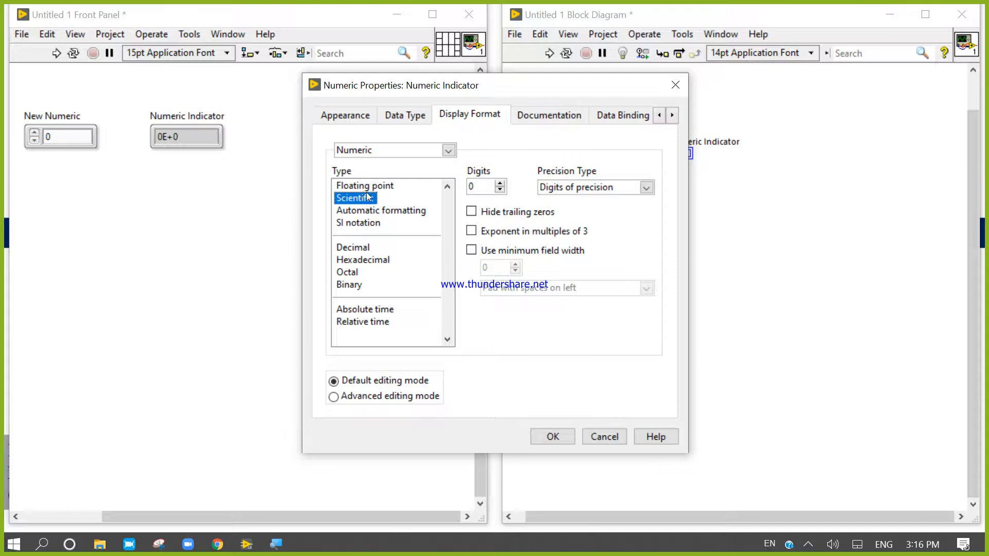
{"action": "left_click", "coordinate": [367, 186]}
{"action": "left_click", "coordinate": [368, 200]}
{"action": "left_click", "coordinate": [371, 212]}
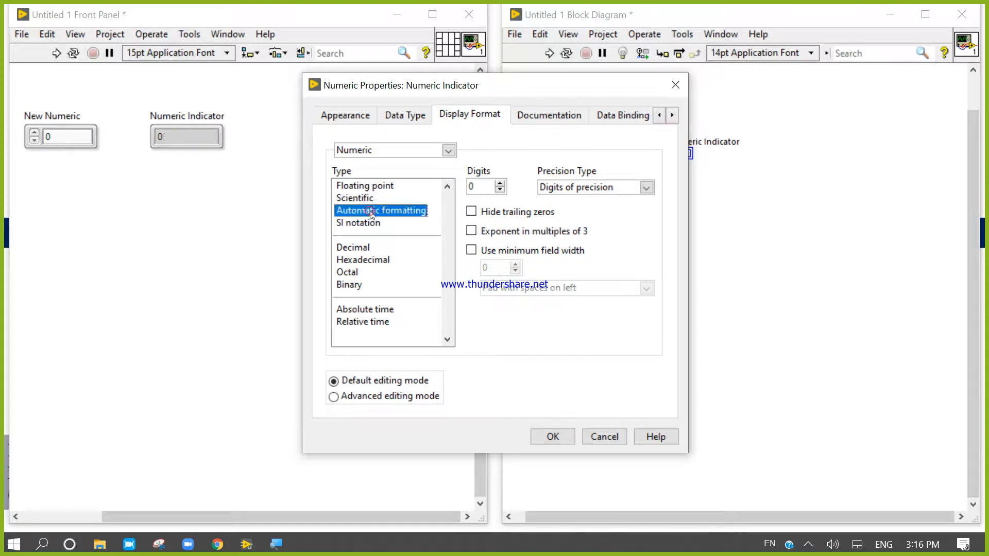
{"action": "left_click", "coordinate": [369, 224]}
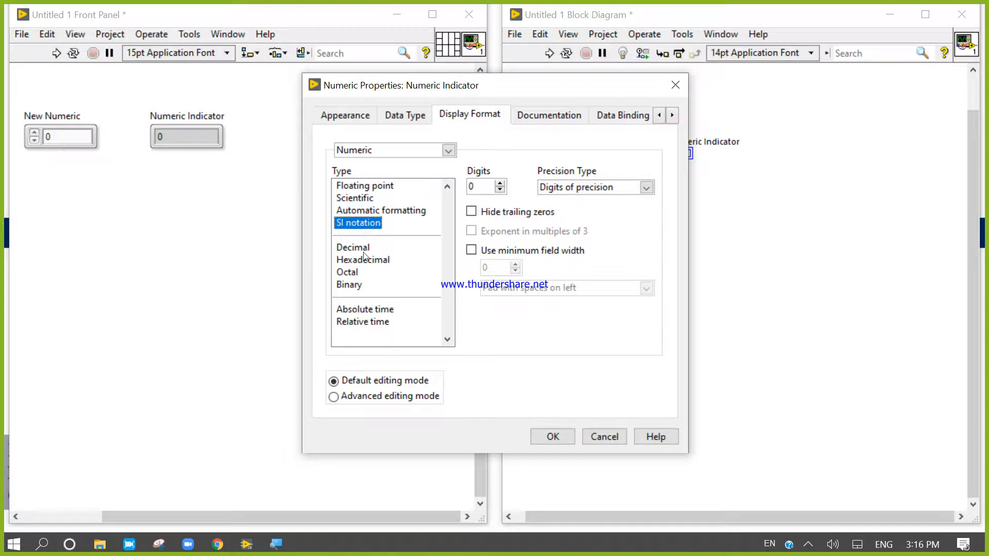
- Go through the indicator's integer display types, choose Binary, and apply the properties
{"action": "left_click", "coordinate": [363, 249]}
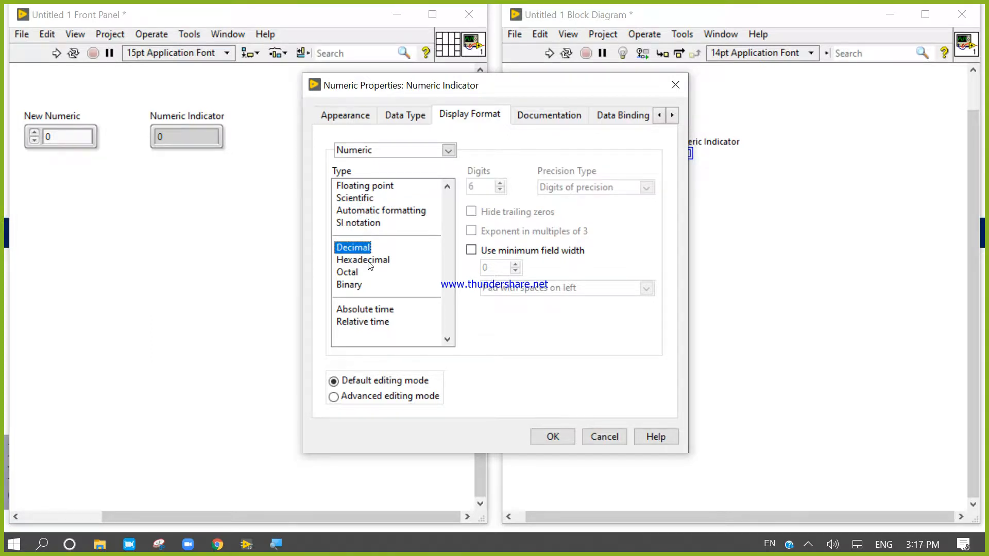
{"action": "left_click", "coordinate": [371, 262]}
{"action": "left_click", "coordinate": [359, 273]}
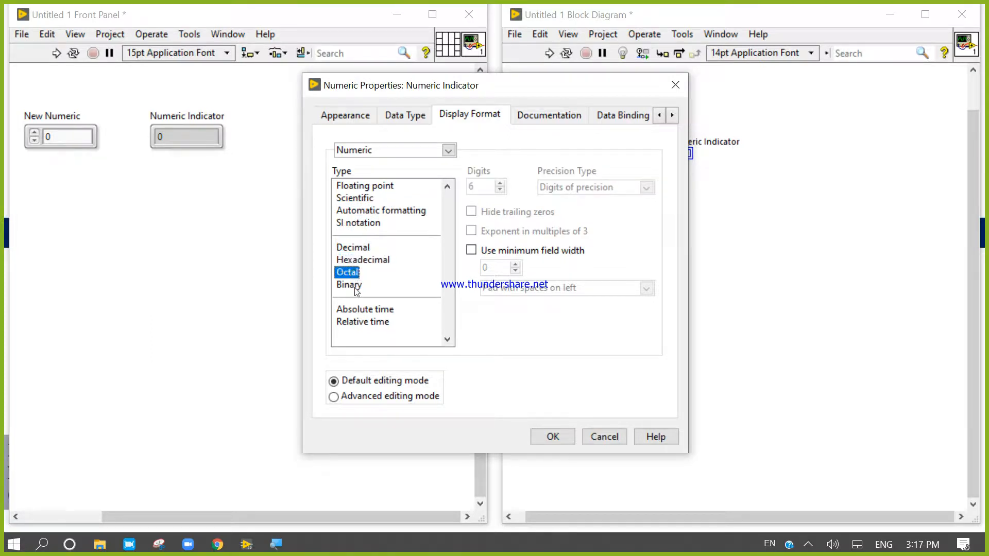
{"action": "left_click", "coordinate": [355, 290]}
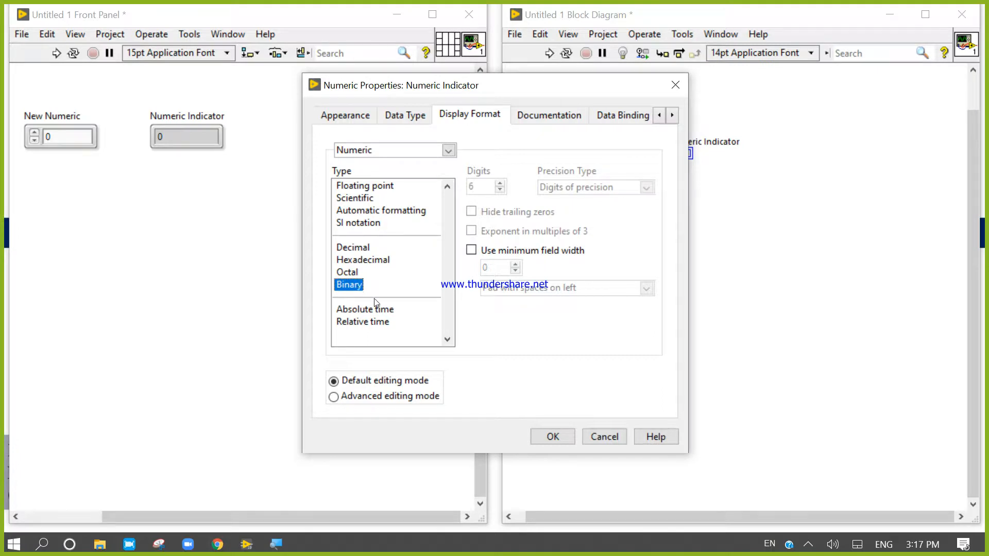
{"action": "left_click", "coordinate": [557, 435]}
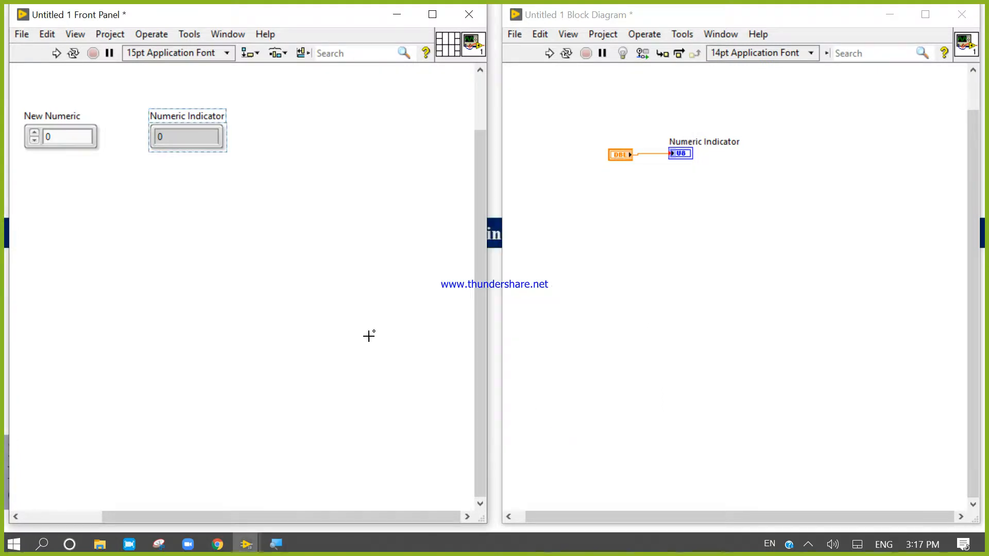
- Test the VI in continuous run by raising the New Numeric value to 6, and stop the run
{"action": "left_click", "coordinate": [73, 53]}
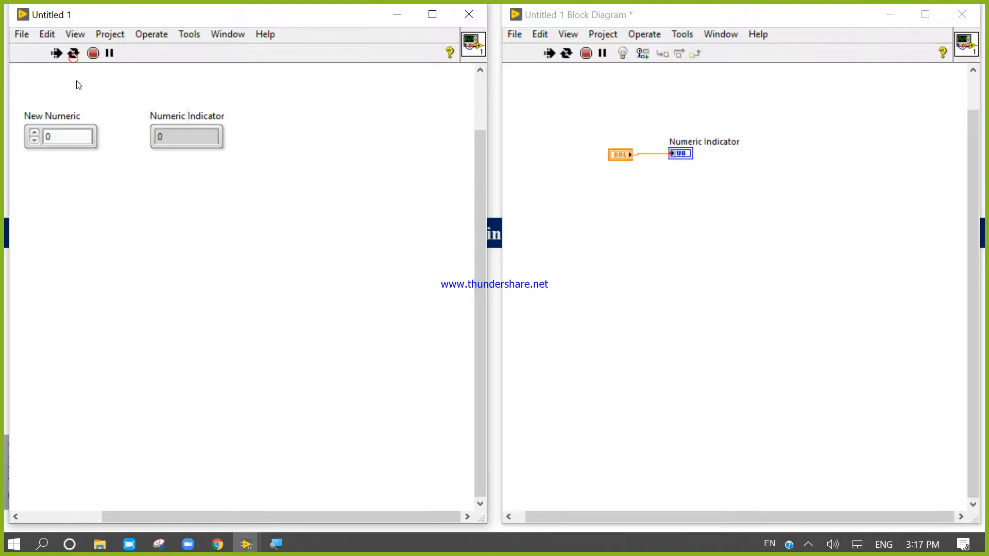
{"action": "left_click", "coordinate": [35, 133]}
{"action": "left_click", "coordinate": [34, 133]}
{"action": "left_click", "coordinate": [32, 133]}
{"action": "left_click", "coordinate": [93, 53]}
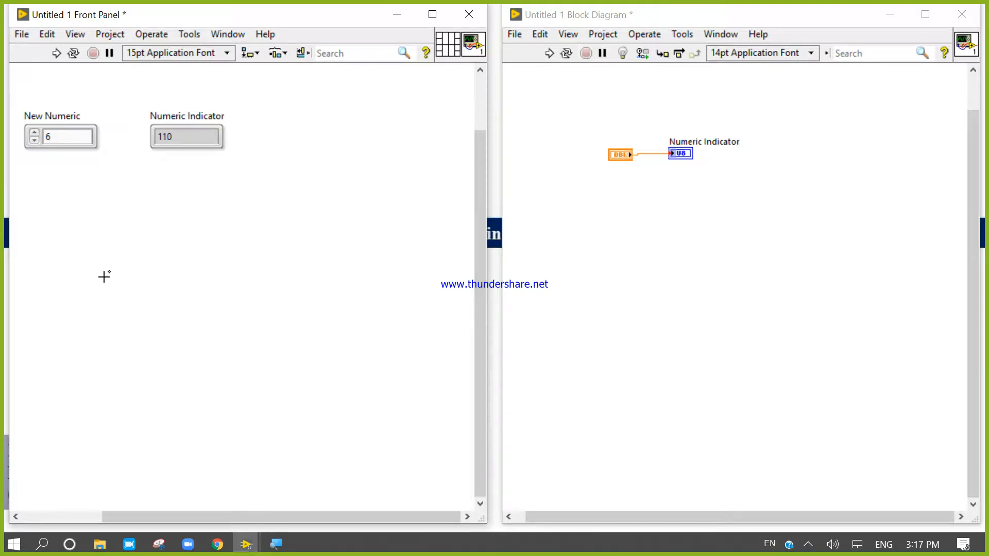
- Open the New Numeric control's properties and set its data type representation to DBL
{"action": "left_click_drag", "start_coordinate": [92, 146], "coordinate": [26, 105]}
{"action": "right_click", "coordinate": [61, 139]}
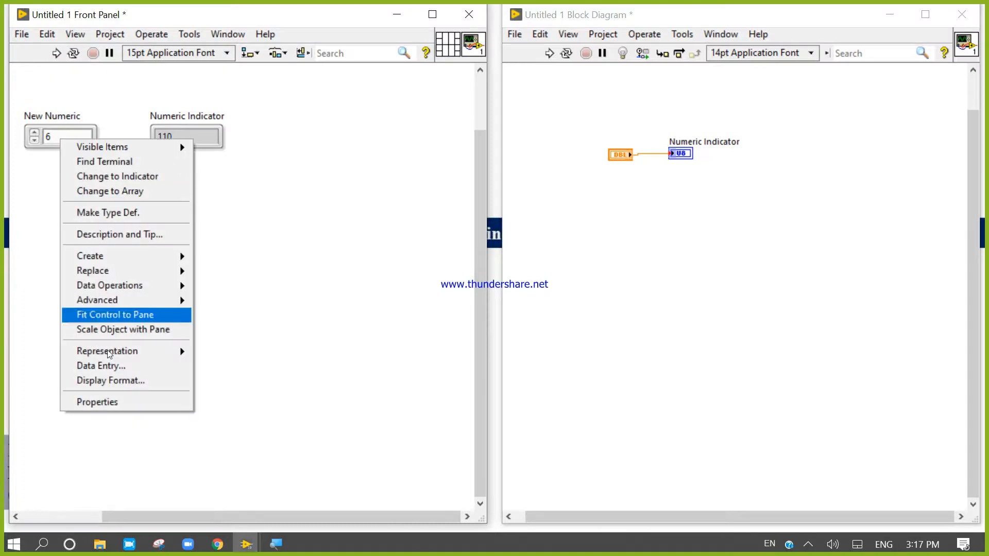
{"action": "left_click", "coordinate": [121, 403]}
{"action": "right_click", "coordinate": [62, 137]}
{"action": "left_click", "coordinate": [128, 394]}
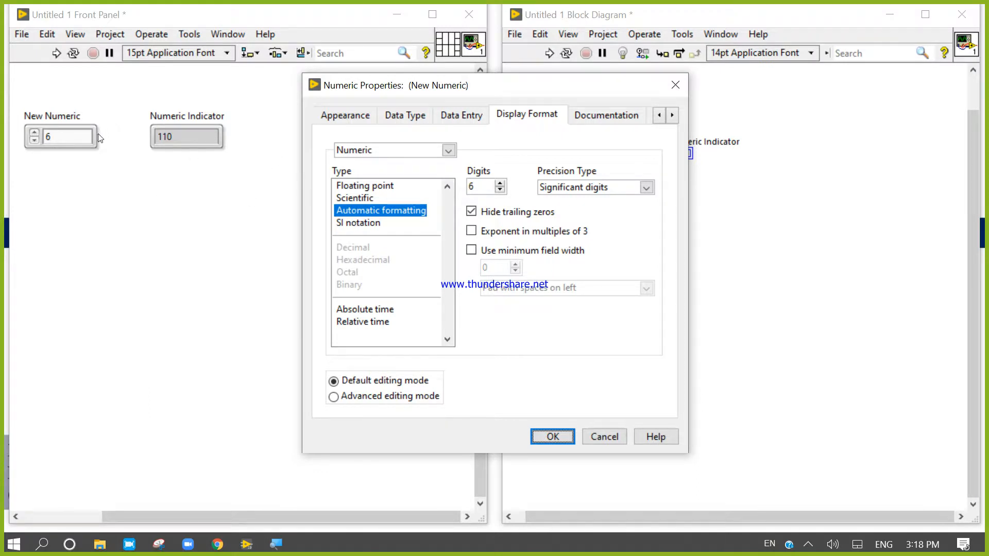
{"action": "left_click", "coordinate": [383, 117]}
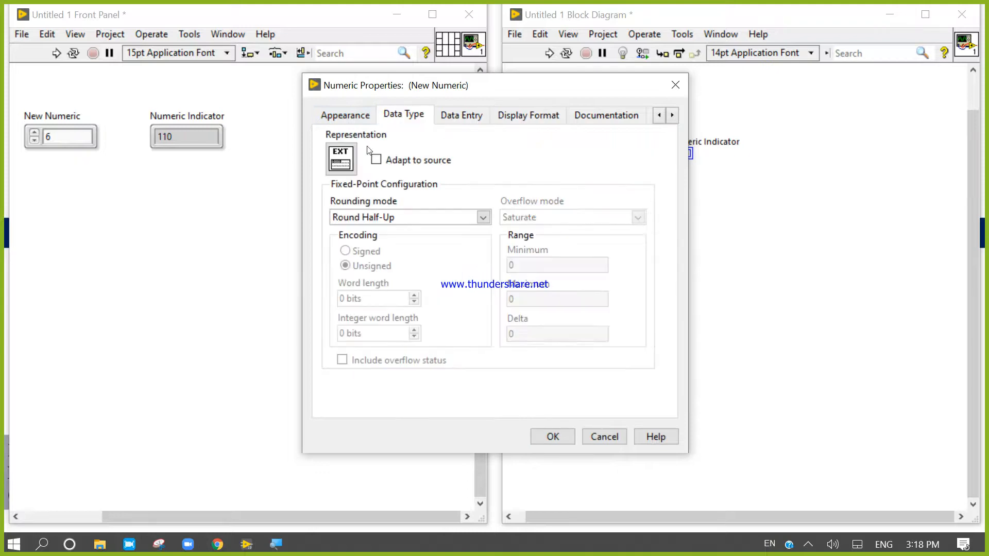
{"action": "left_click", "coordinate": [339, 170]}
{"action": "left_click", "coordinate": [356, 203]}
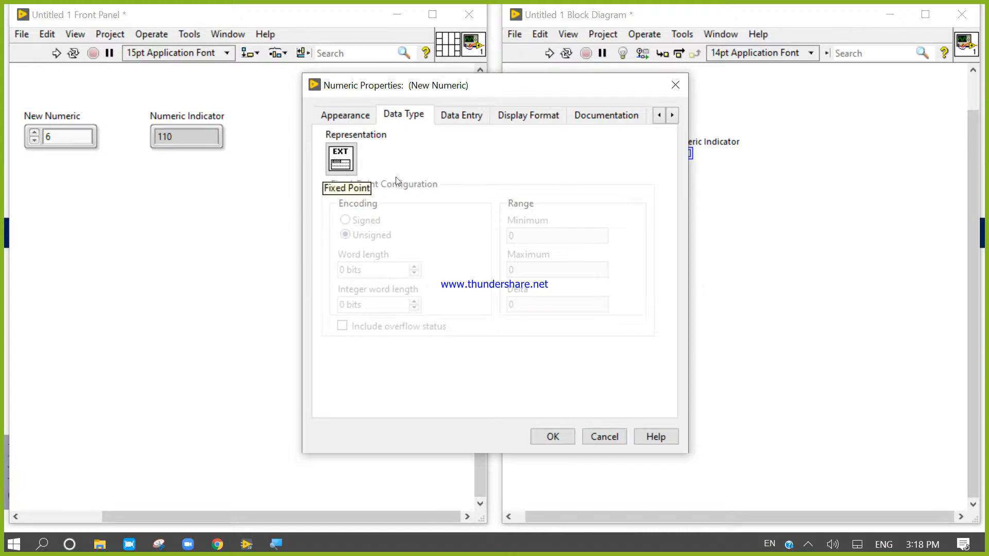
{"action": "left_click", "coordinate": [336, 167]}
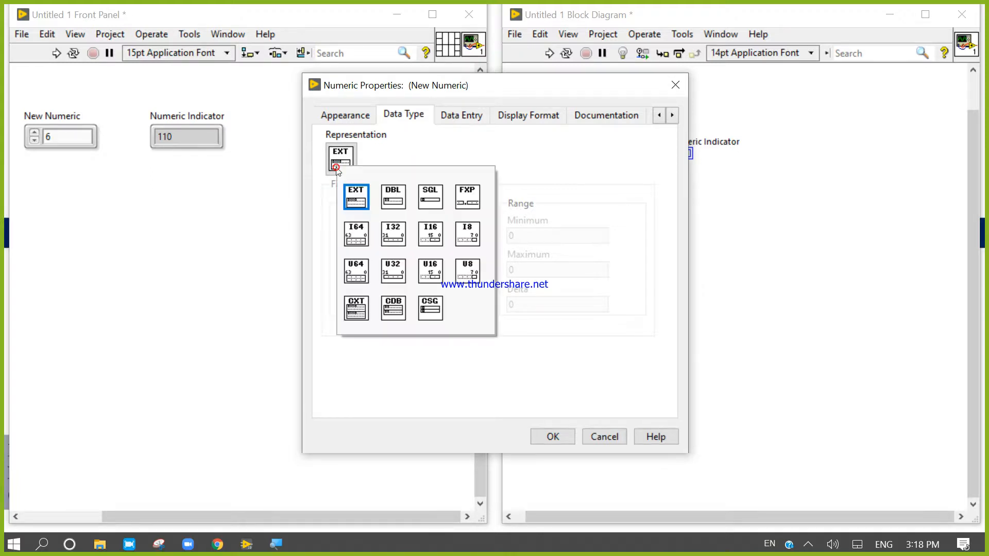
{"action": "left_click", "coordinate": [388, 195]}
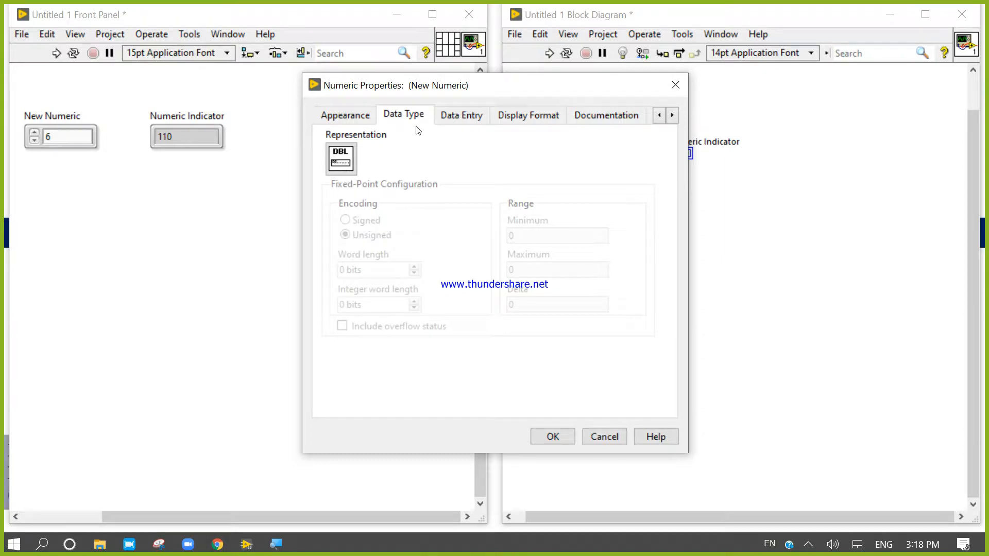
- Review New Numeric's data entry and display format settings, including the available precision types
{"action": "left_click", "coordinate": [468, 123]}
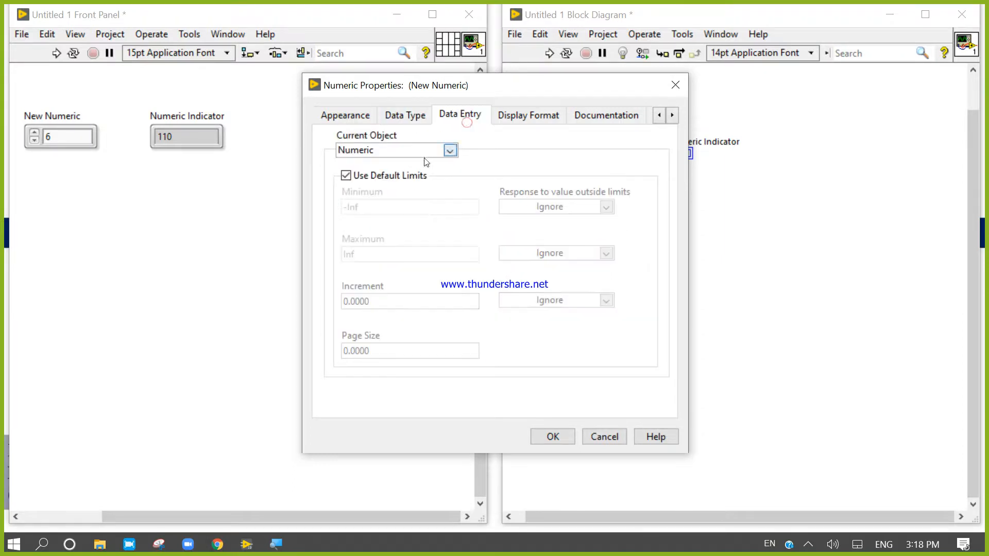
{"action": "left_click", "coordinate": [410, 120]}
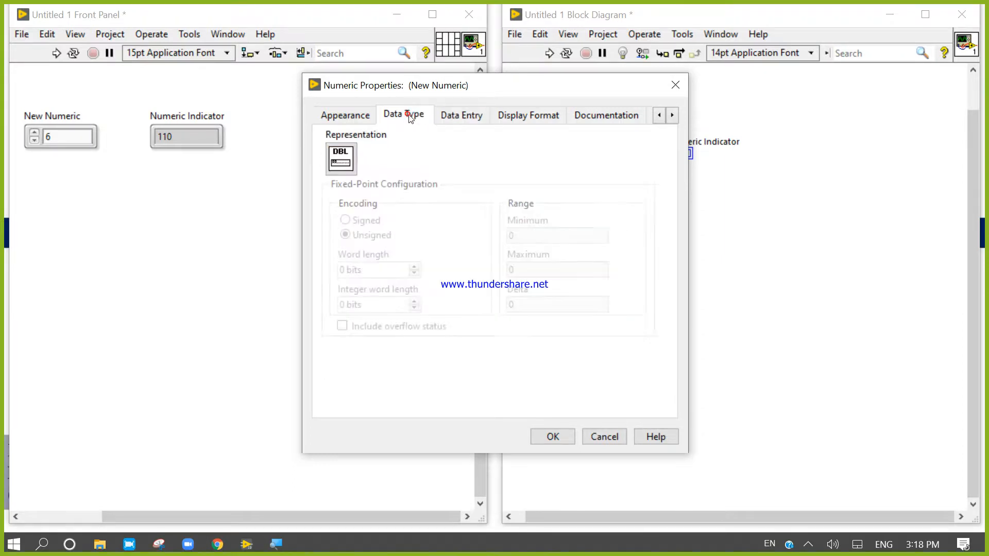
{"action": "left_click", "coordinate": [504, 123]}
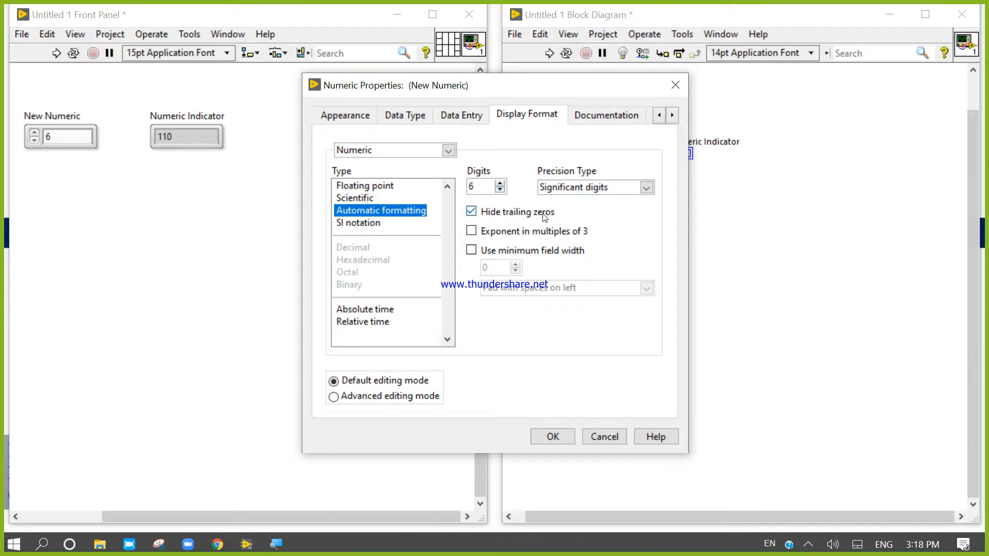
{"action": "left_click", "coordinate": [645, 188]}
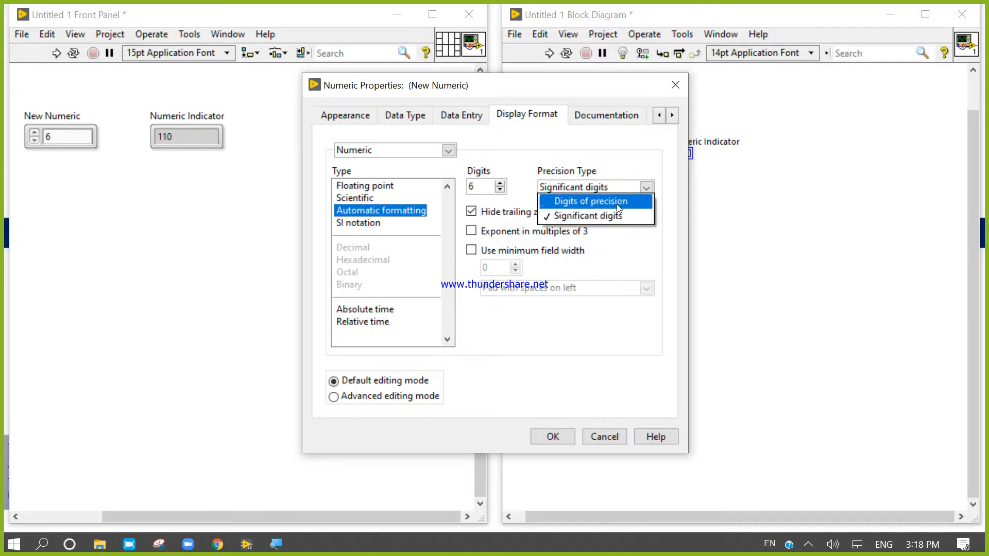
{"action": "left_click", "coordinate": [626, 241]}
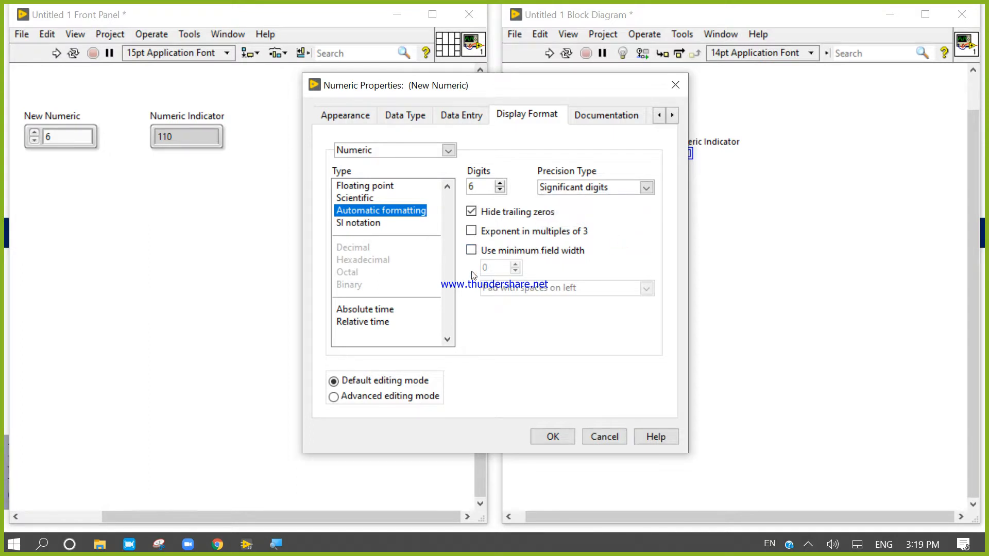
- Turn off the default limits for New Numeric and set its minimum to 0 and maximum to 10
{"action": "left_click", "coordinate": [461, 116]}
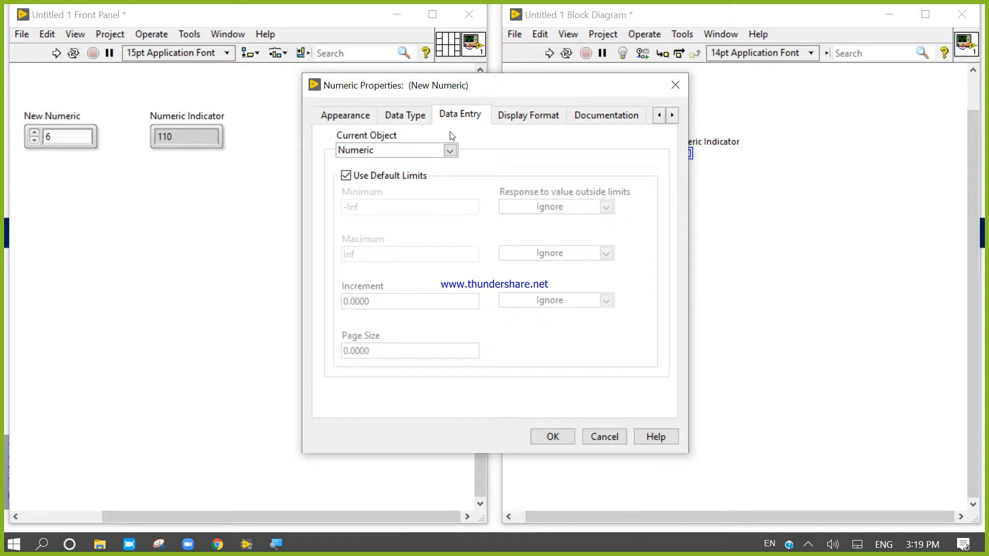
{"action": "left_click", "coordinate": [450, 151]}
{"action": "left_click", "coordinate": [450, 151]}
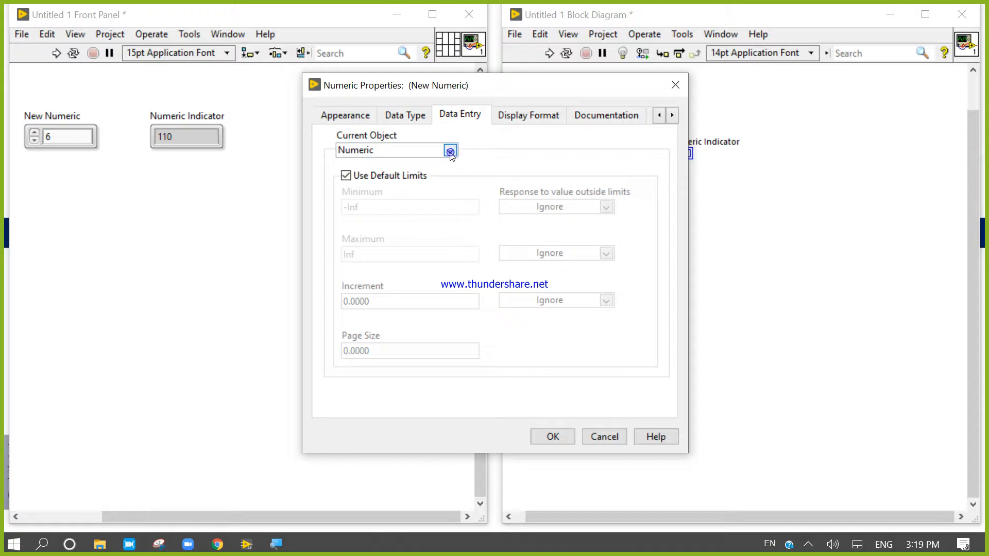
{"action": "left_click", "coordinate": [347, 176]}
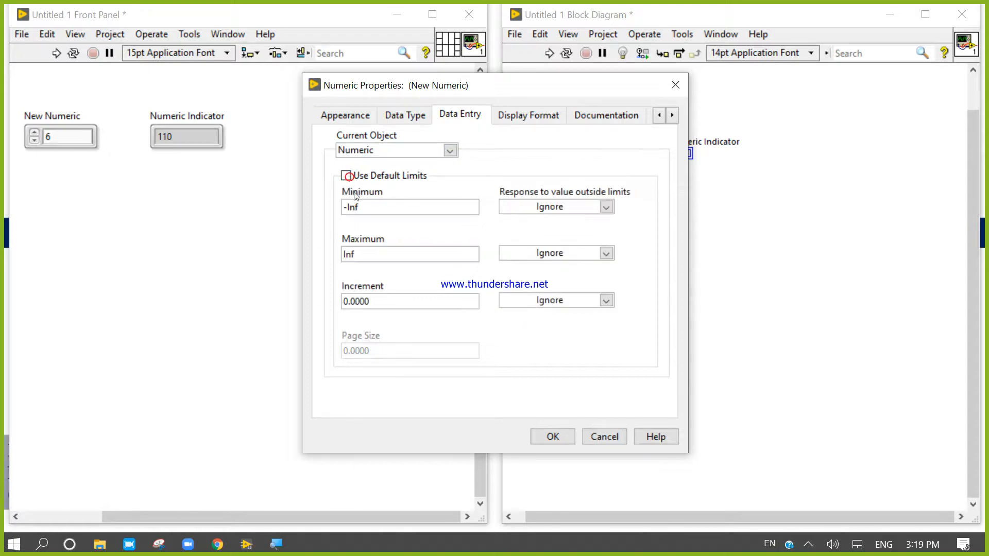
{"action": "left_click", "coordinate": [381, 209]}
{"action": "key", "text": "BackSpace"}
{"action": "key", "text": "BackSpace"}
{"action": "key", "text": "BackSpace"}
{"action": "key", "text": "BackSpace"}
{"action": "type", "text": "0"}
{"action": "left_click", "coordinate": [378, 254]}
{"action": "key", "text": "BackSpace"}
{"action": "key", "text": "BackSpace"}
{"action": "key", "text": "BackSpace"}
{"action": "type", "text": "10"}
- Set the response to values outside both the minimum and maximum limits to Coerce
{"action": "left_click", "coordinate": [606, 207]}
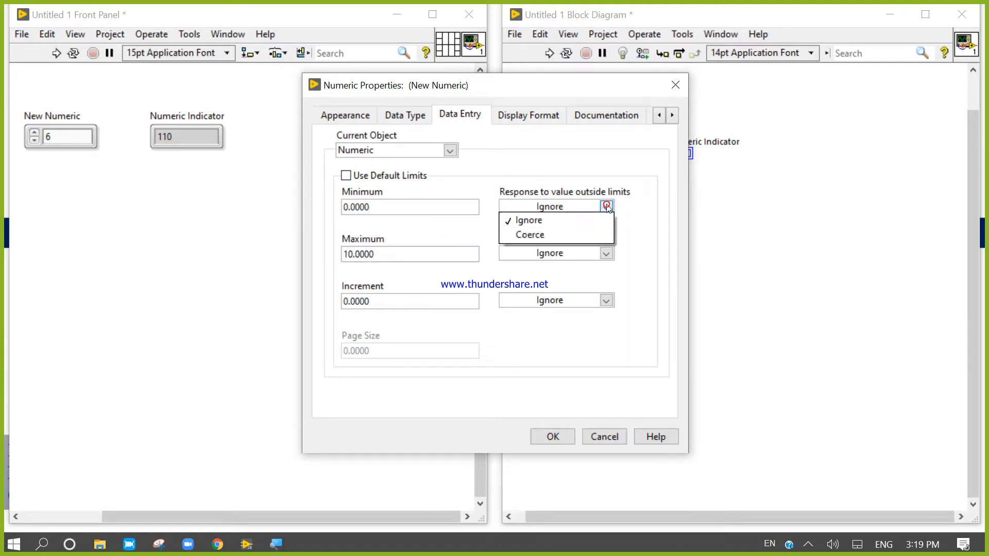
{"action": "left_click", "coordinate": [577, 234]}
{"action": "left_click", "coordinate": [606, 253]}
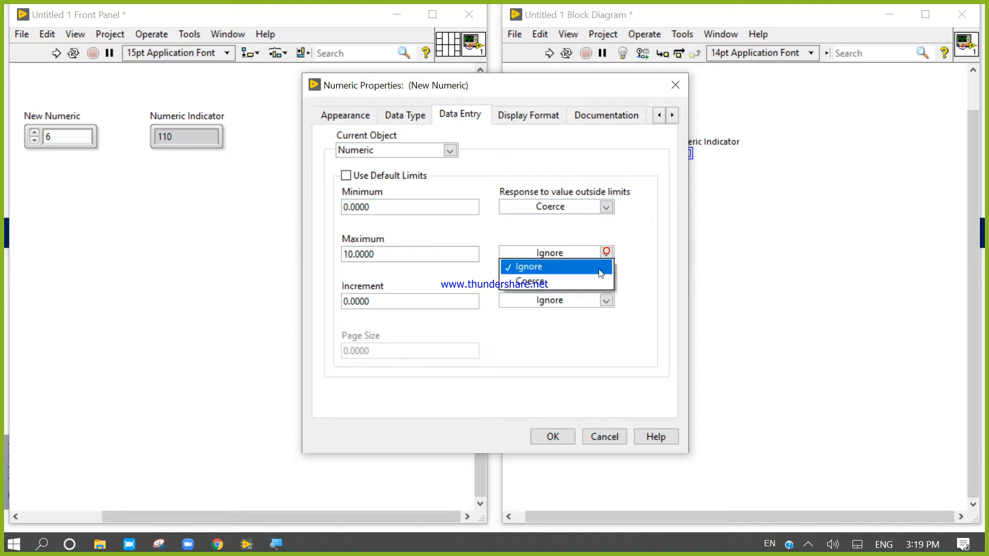
{"action": "left_click", "coordinate": [598, 281]}
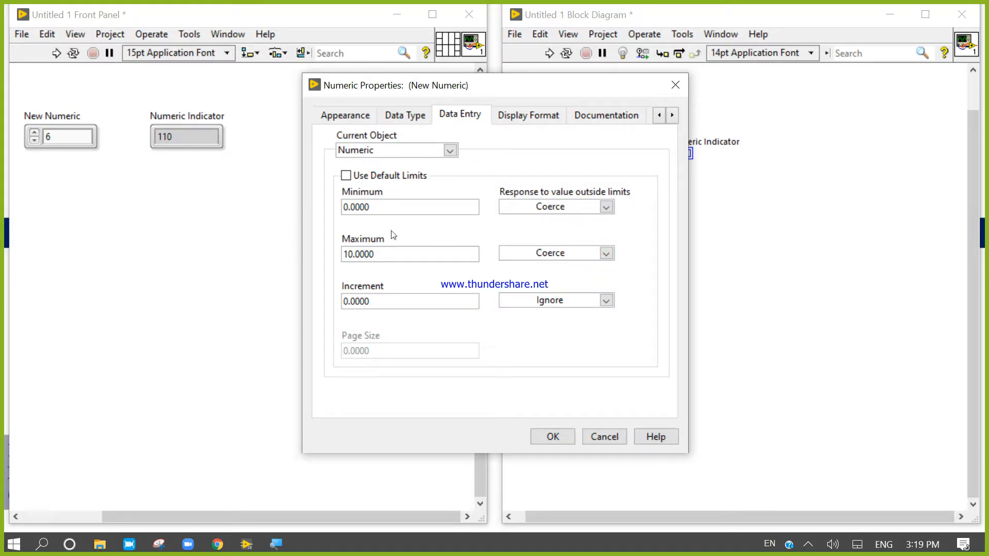
- Set New Numeric's increment to 0.5 with the Coerce to nearest response, and apply the properties
{"action": "left_click", "coordinate": [410, 300]}
{"action": "key", "text": "BackSpace"}
{"action": "key", "text": "BackSpace"}
{"action": "key", "text": "BackSpace"}
{"action": "key", "text": "BackSpace"}
{"action": "type", "text": "5"}
{"action": "left_click", "coordinate": [607, 301]}
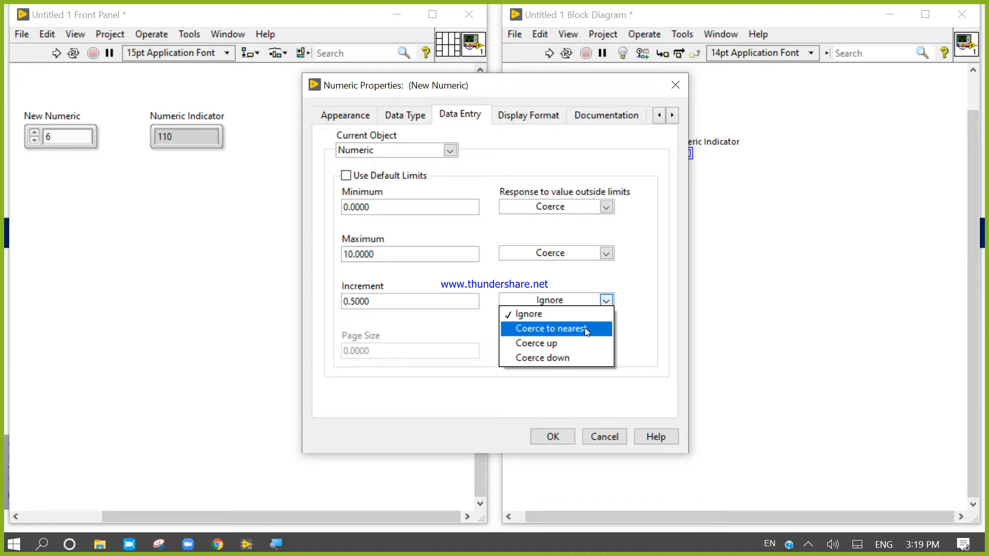
{"action": "left_click", "coordinate": [585, 329]}
{"action": "left_click", "coordinate": [606, 301]}
{"action": "left_click", "coordinate": [591, 329]}
{"action": "left_click", "coordinate": [555, 435]}
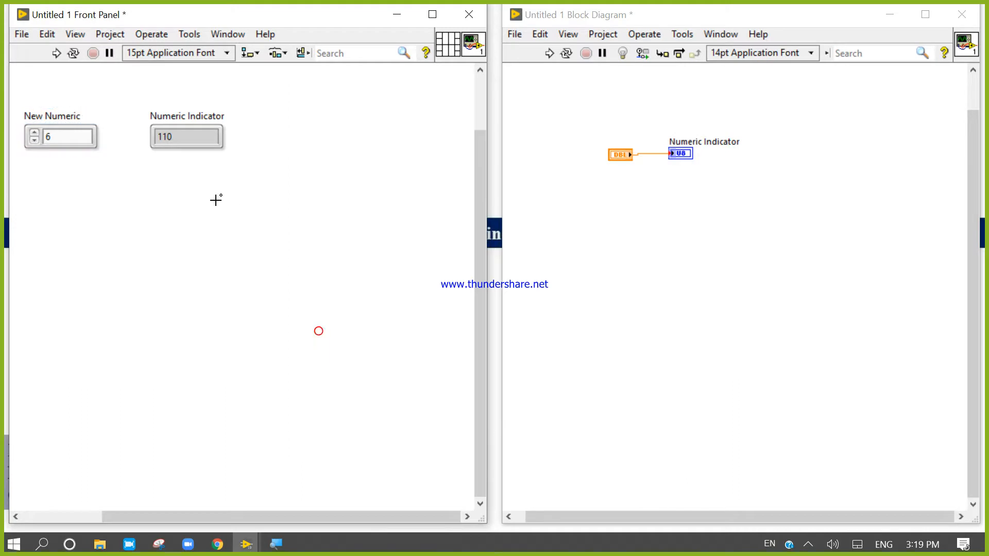
- Run the VI continuously, and step New Numeric down to 0 and back up to 2.5
{"action": "left_click", "coordinate": [73, 53]}
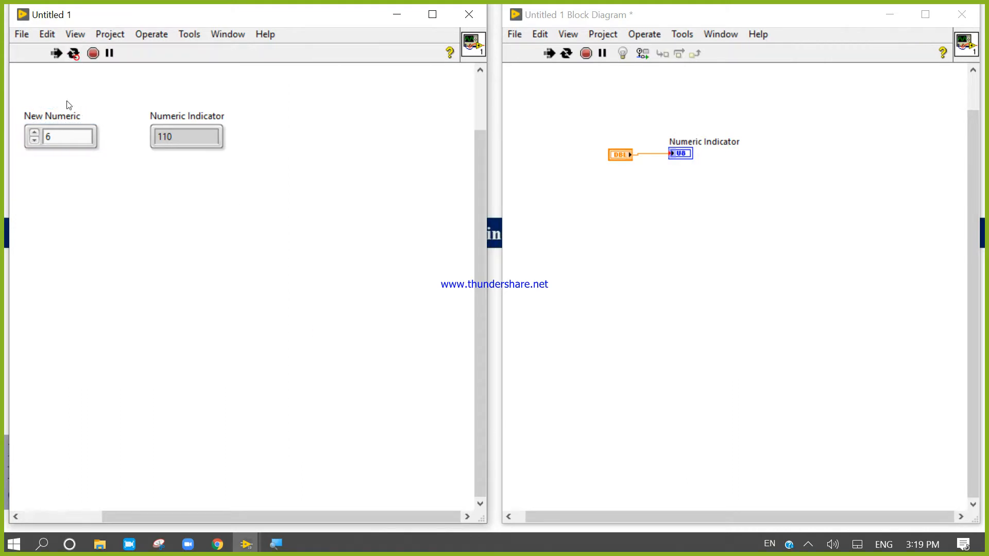
{"action": "left_click", "coordinate": [34, 140]}
{"action": "left_click", "coordinate": [35, 133]}
{"action": "left_click", "coordinate": [35, 133]}
{"action": "left_click", "coordinate": [34, 134]}
{"action": "left_click", "coordinate": [34, 134]}
{"action": "left_click", "coordinate": [34, 140]}
{"action": "left_click", "coordinate": [34, 140]}
{"action": "left_click", "coordinate": [34, 140]}
{"action": "left_click", "coordinate": [34, 140]}
{"action": "left_click", "coordinate": [34, 140]}
{"action": "left_click", "coordinate": [34, 140]}
{"action": "left_click", "coordinate": [34, 140]}
{"action": "left_click", "coordinate": [34, 140]}
{"action": "left_click", "coordinate": [34, 140]}
{"action": "left_click", "coordinate": [33, 140]}
{"action": "left_click", "coordinate": [34, 140]}
{"action": "left_click", "coordinate": [33, 133]}
{"action": "left_click", "coordinate": [34, 134]}
{"action": "left_click", "coordinate": [33, 133]}
{"action": "left_click", "coordinate": [34, 134]}
{"action": "left_click", "coordinate": [34, 134]}
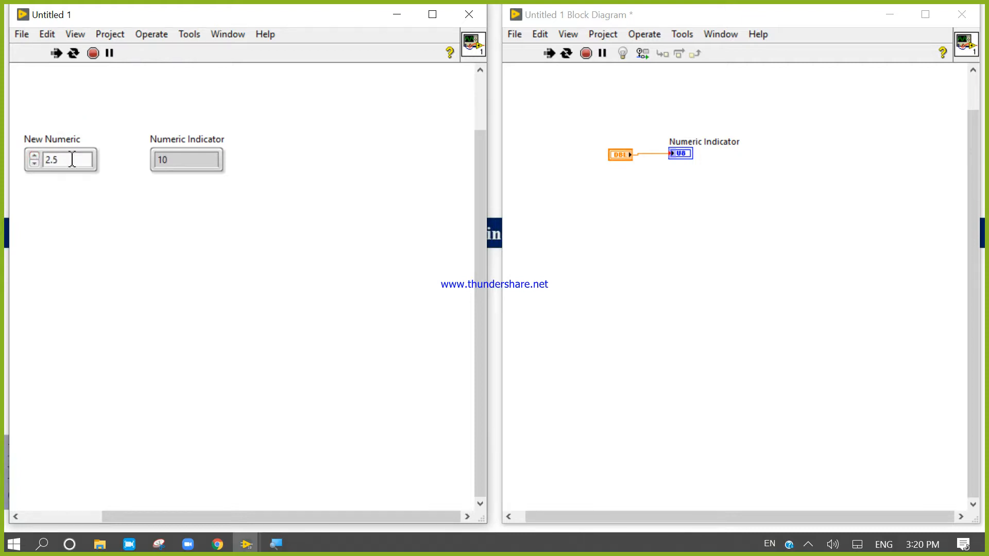
- Enter 3 in New Numeric, step the value up to 6.5, and stop the run
{"action": "double_click", "coordinate": [72, 164]}
{"action": "type", "text": "3"}
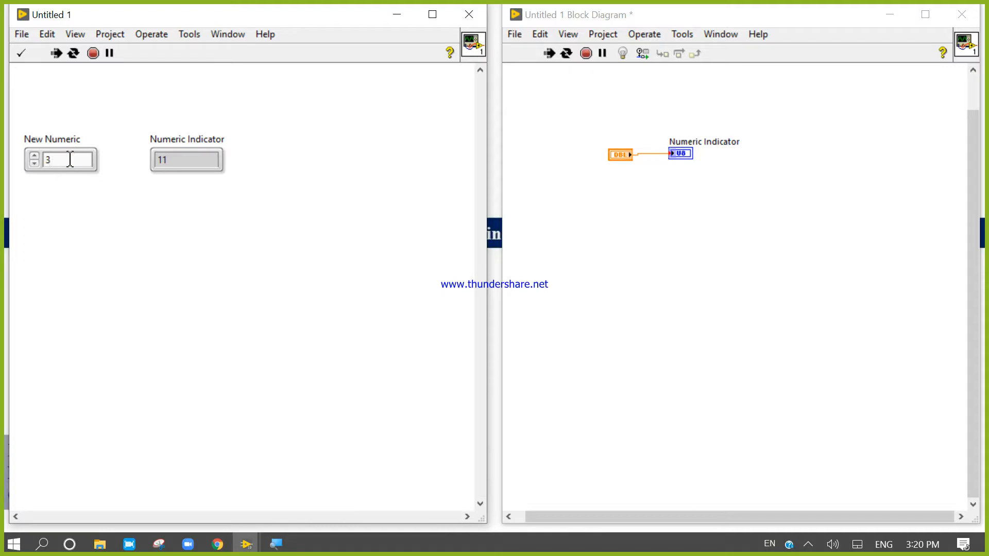
{"action": "key", "text": "Up"}
{"action": "key", "text": "Down"}
{"action": "left_click", "coordinate": [35, 163]}
{"action": "left_click", "coordinate": [34, 155]}
{"action": "left_click", "coordinate": [35, 155]}
{"action": "left_click", "coordinate": [99, 220]}
{"action": "left_click", "coordinate": [35, 157]}
{"action": "left_click", "coordinate": [34, 156]}
{"action": "left_click", "coordinate": [94, 53]}
{"action": "left_click", "coordinate": [189, 223]}
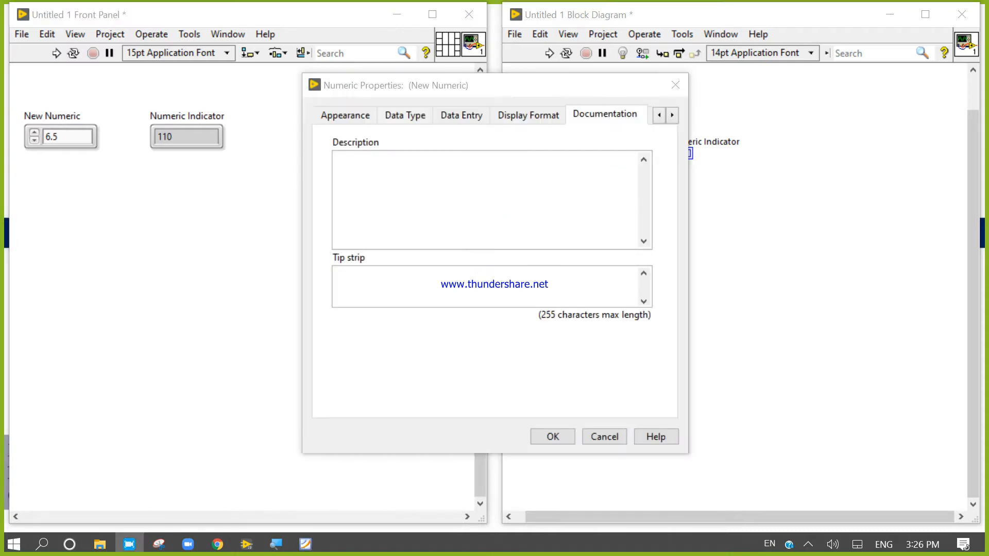
- Enter the description "Numerb Between -10 to 10 with the 0.5 step Incrment." in New Numeric's documentation properties
{"action": "left_click", "coordinate": [459, 282]}
{"action": "left_click", "coordinate": [433, 165]}
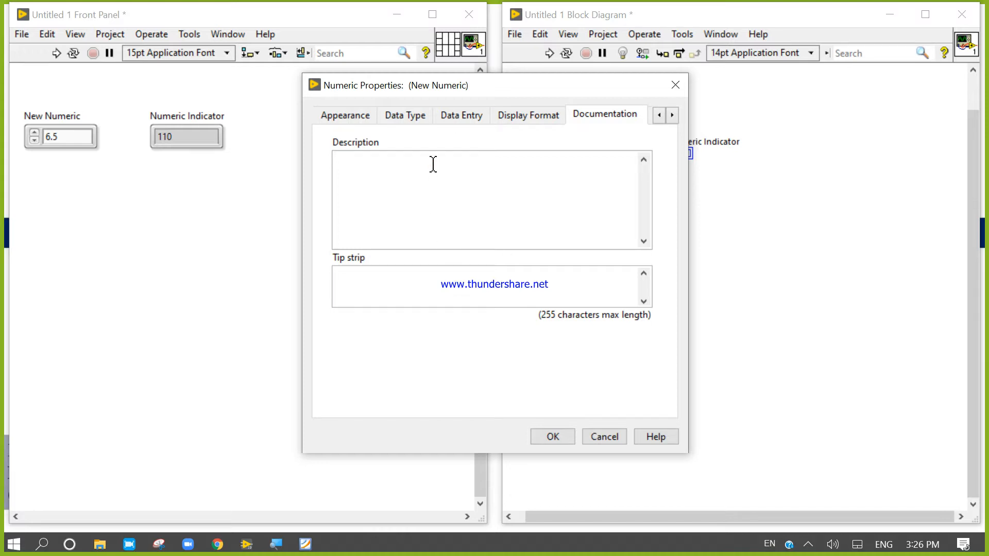
{"action": "type", "text": "N"}
{"action": "key", "text": "BackSpace"}
{"action": "type", "text": "Numer"}
{"action": "type", "text": "b Between _1"}
{"action": "key", "text": "BackSpace"}
{"action": "key", "text": "BackSpace"}
{"action": "type", "text": "-10 to 10 with "}
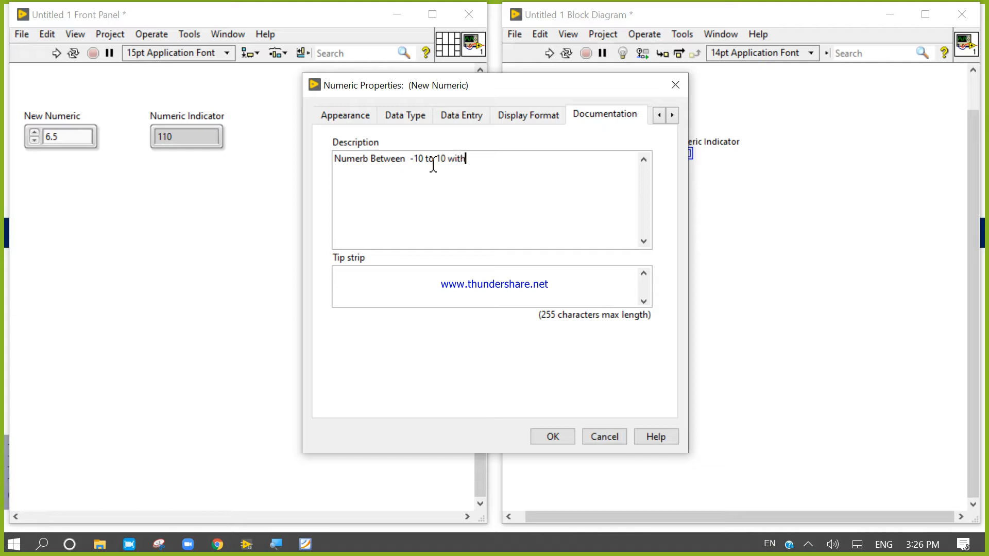
{"action": "type", "text": "the 0.5 step Invr"}
{"action": "key", "text": "BackSpace"}
{"action": "key", "text": "BackSpace"}
{"action": "type", "text": "cr"}
{"action": "type", "text": "ment ."}
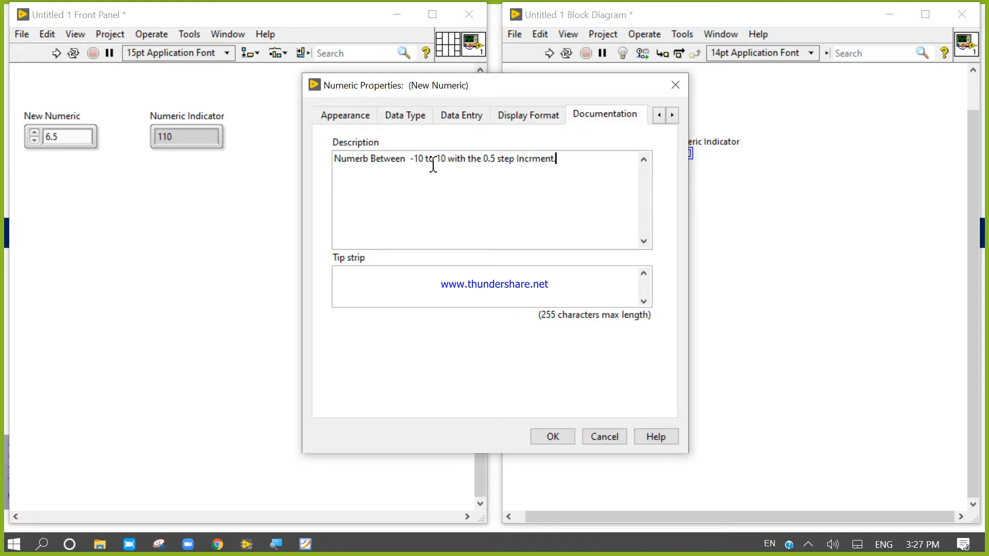
- Enter "Range is 21" as New Numeric's tip strip and apply the properties
{"action": "left_click", "coordinate": [377, 294]}
{"action": "type", "text": "Range is @1"}
{"action": "key", "text": "BackSpace"}
{"action": "key", "text": "BackSpace"}
{"action": "type", "text": "21"}
{"action": "left_click", "coordinate": [552, 437]}
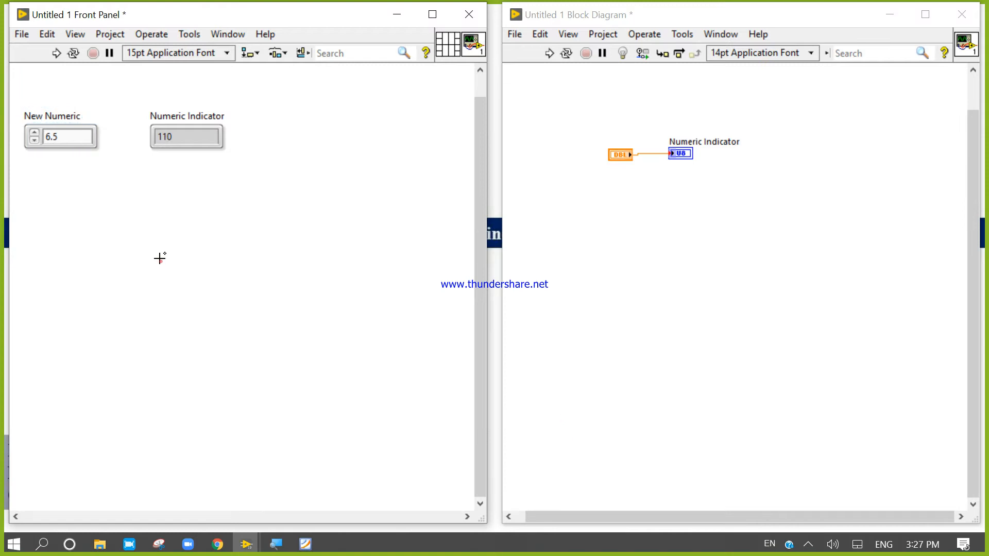
- Run the VI continuously, check New Numeric's description in Context Help, and stop the run and close the help
{"action": "left_click", "coordinate": [73, 53]}
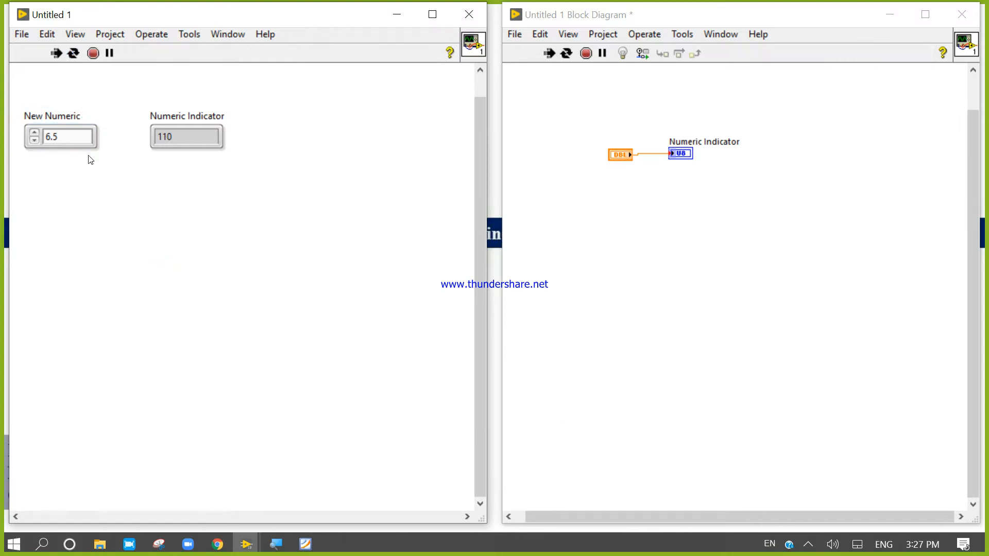
{"action": "right_click", "coordinate": [87, 146]}
{"action": "left_click", "coordinate": [42, 161]}
{"action": "mouse_move", "coordinate": [80, 148]}
{"action": "left_click", "coordinate": [942, 53]}
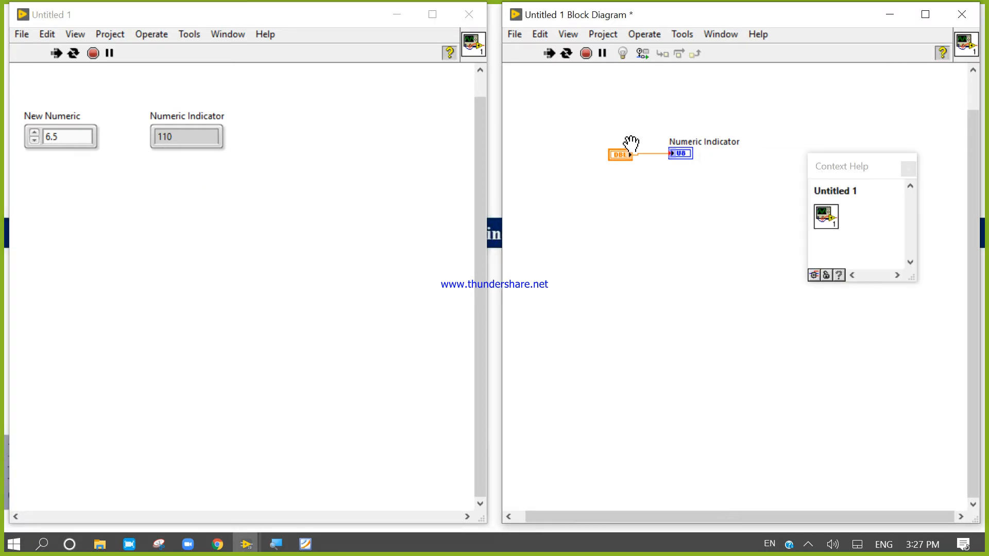
{"action": "mouse_move", "coordinate": [618, 158]}
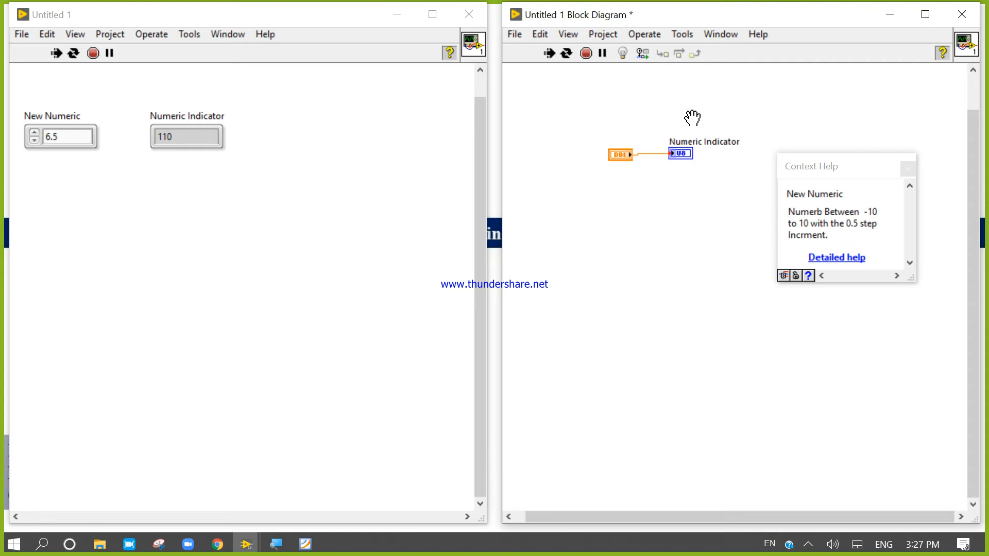
{"action": "left_click", "coordinate": [586, 55]}
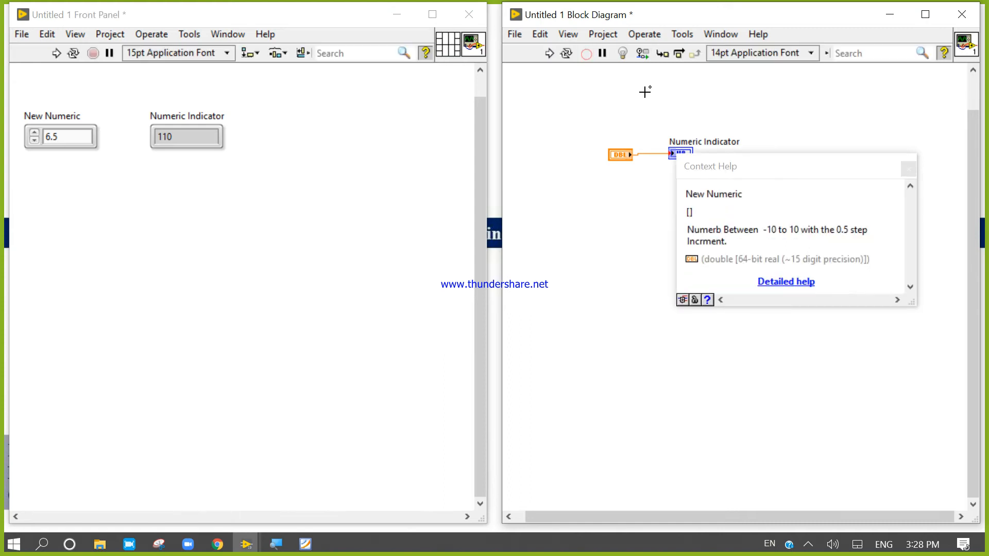
{"action": "left_click", "coordinate": [906, 175]}
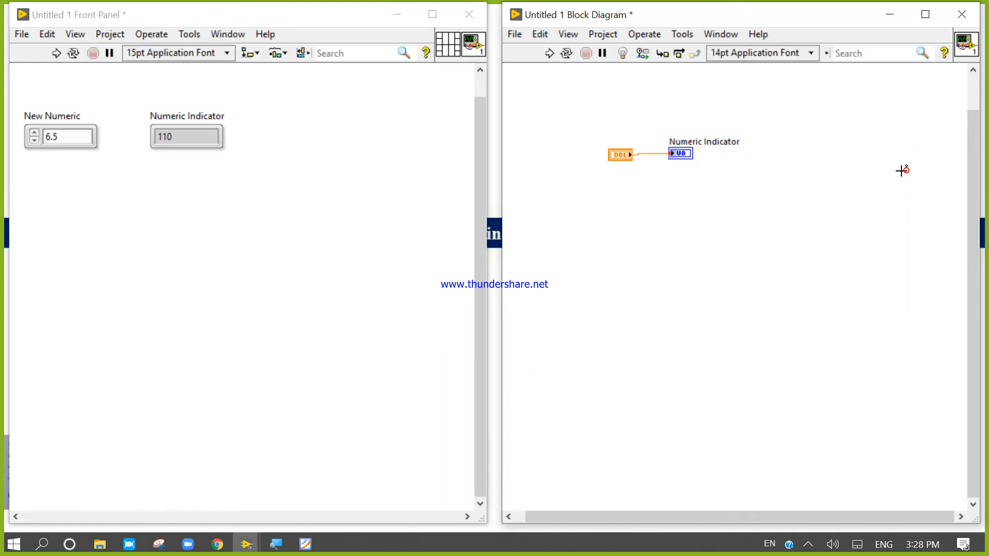
- Reopen New Numeric's properties and correct the last word of its description to "Increment"
{"action": "left_click", "coordinate": [178, 227]}
{"action": "right_click", "coordinate": [80, 139]}
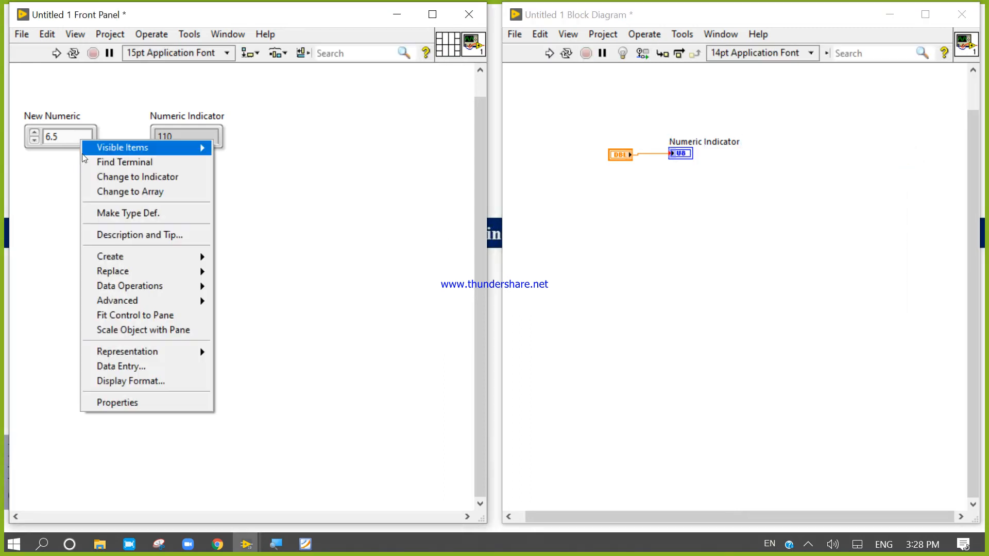
{"action": "left_click", "coordinate": [150, 402]}
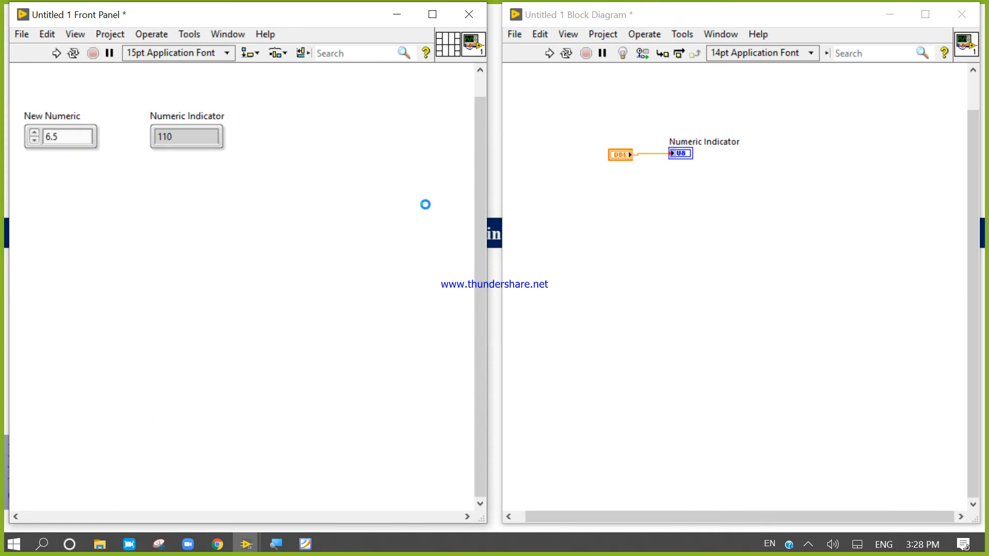
{"action": "left_click", "coordinate": [494, 186]}
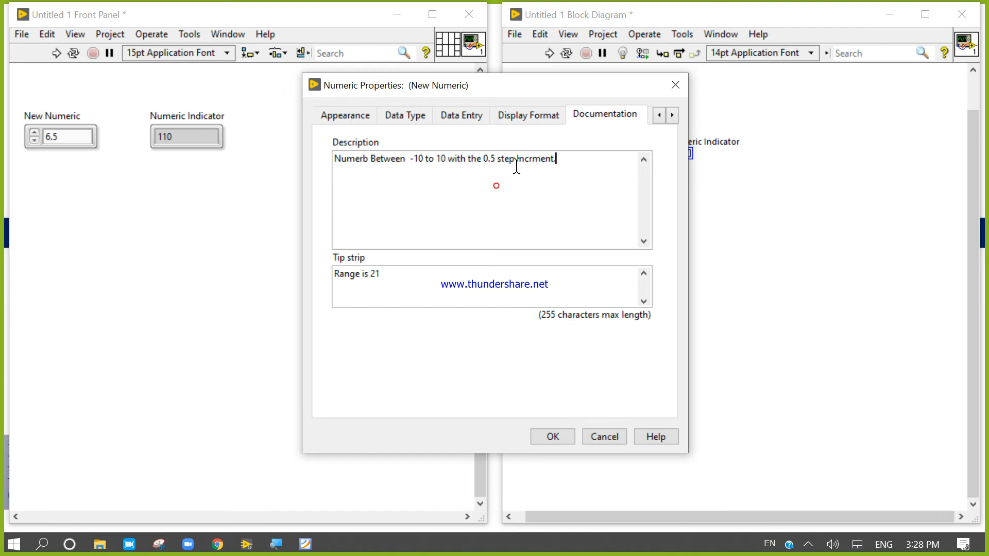
{"action": "key", "text": "BackSpace"}
{"action": "key", "text": "BackSpace"}
{"action": "key", "text": "BackSpace"}
{"action": "key", "text": "BackSpace"}
{"action": "key", "text": "BackSpace"}
{"action": "key", "text": "BackSpace"}
{"action": "key", "text": "BackSpace"}
{"action": "type", "text": "rement"}
- Correct the misspelled first word of New Numeric's description and apply the properties
{"action": "left_click", "coordinate": [370, 164]}
{"action": "left_click", "coordinate": [367, 159]}
{"action": "key", "text": "BackSpace"}
{"action": "key", "text": "BackSpace"}
{"action": "type", "text": "br"}
{"action": "left_click", "coordinate": [429, 184]}
{"action": "left_click", "coordinate": [552, 438]}
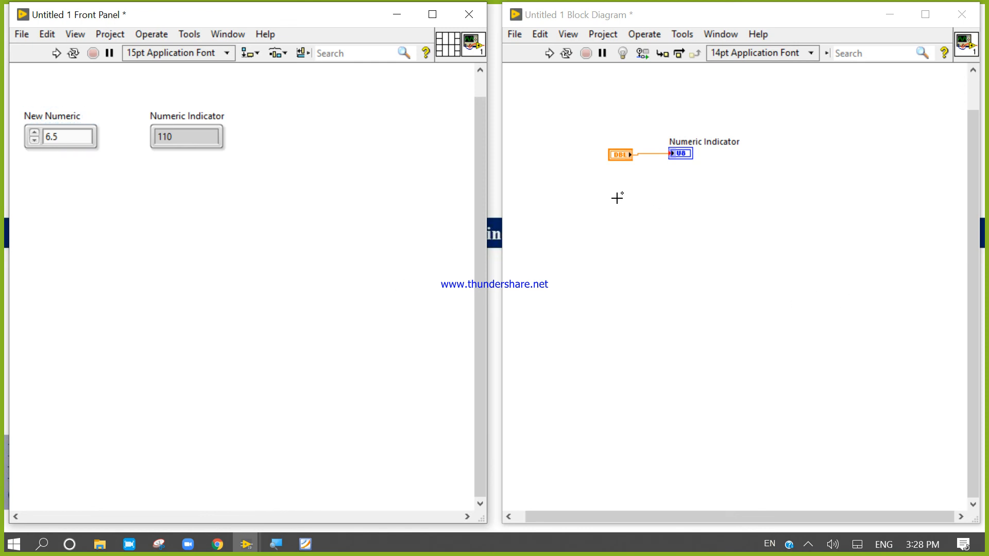
{"action": "right_click", "coordinate": [175, 141]}
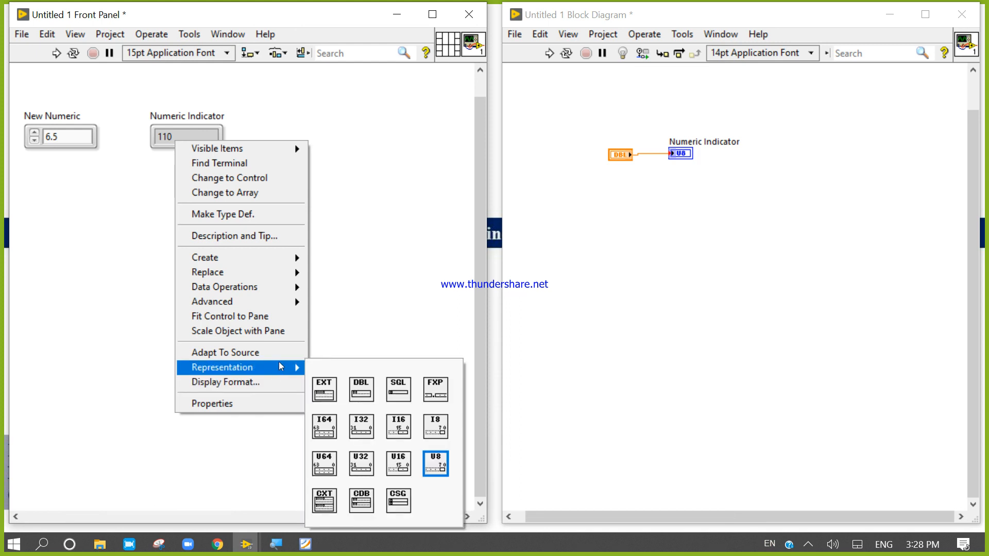
{"action": "mouse_move", "coordinate": [211, 257]}
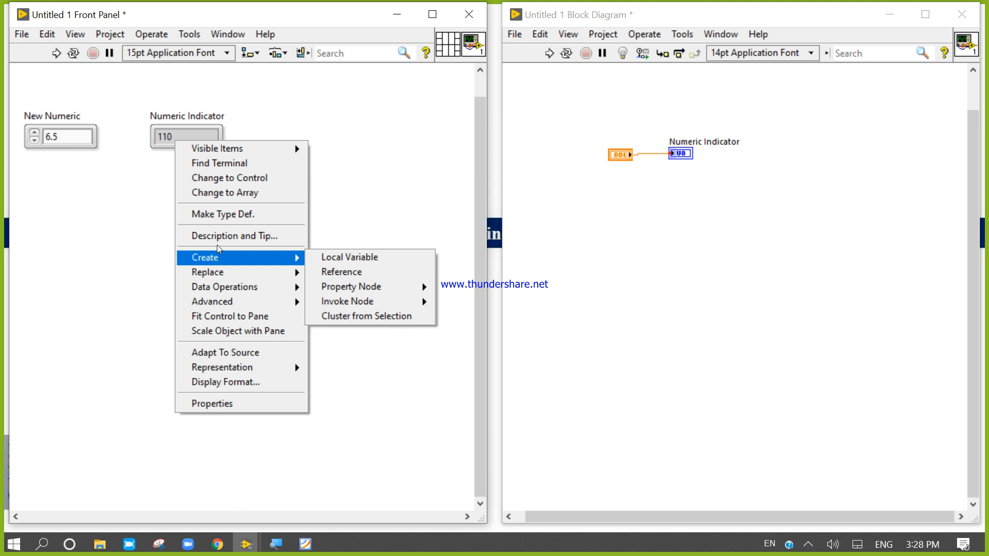
{"action": "left_click", "coordinate": [386, 188]}
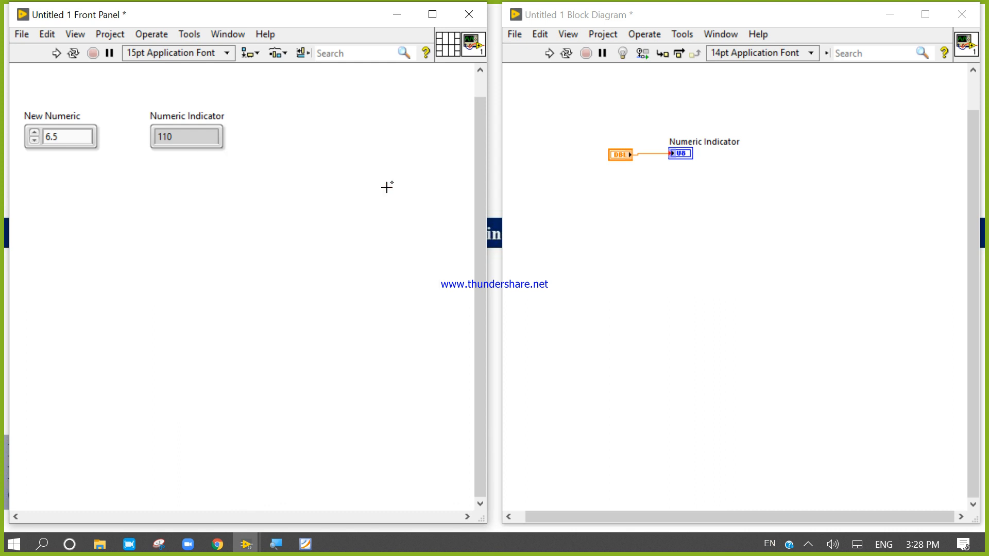